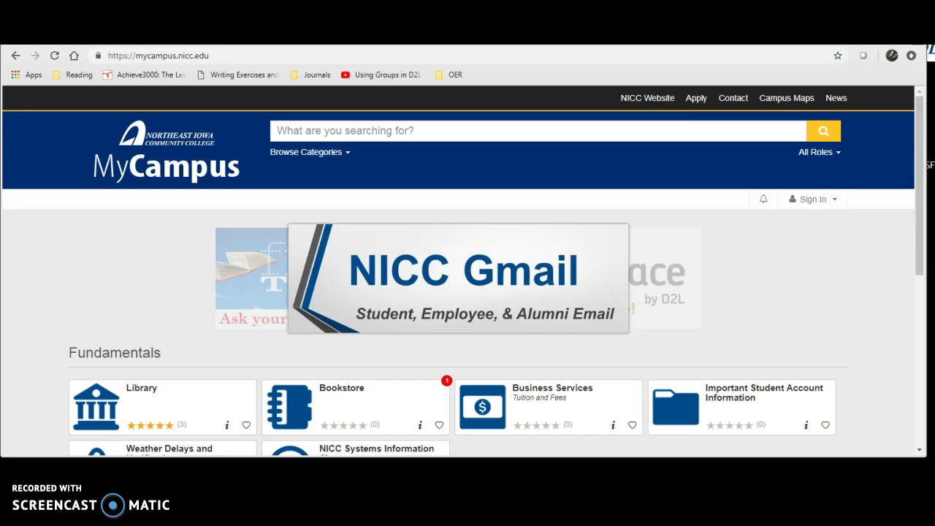
Switch from the MyCampus page to Google Drive and go from Team Drives to My Drive.
click(445, 278)
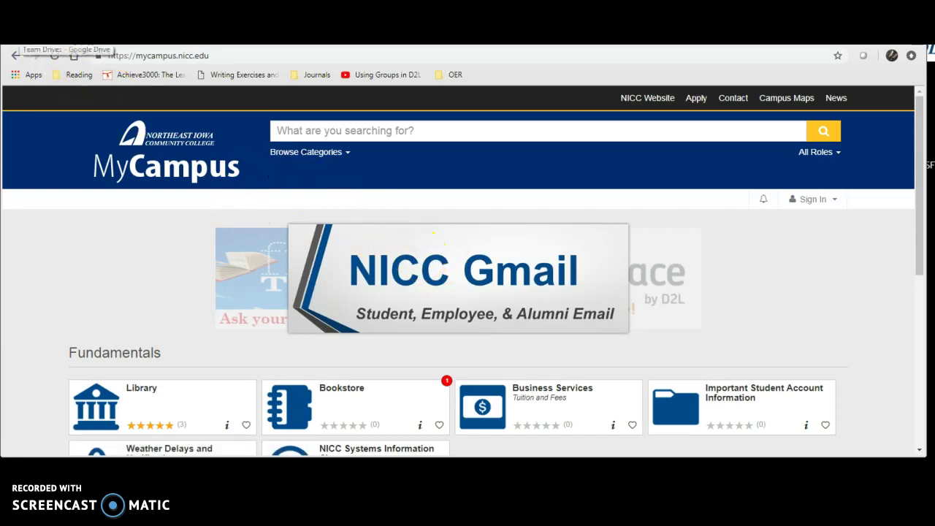
click(26, 37)
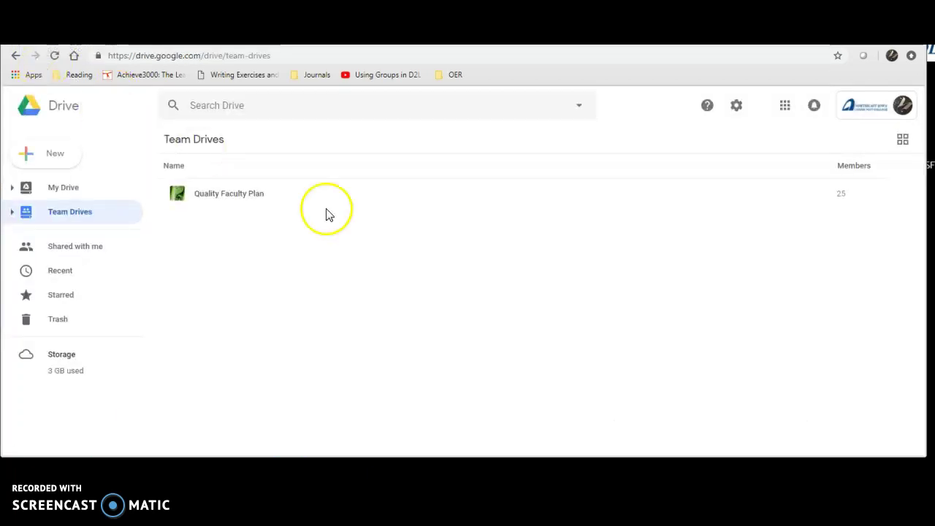
click(786, 108)
click(769, 175)
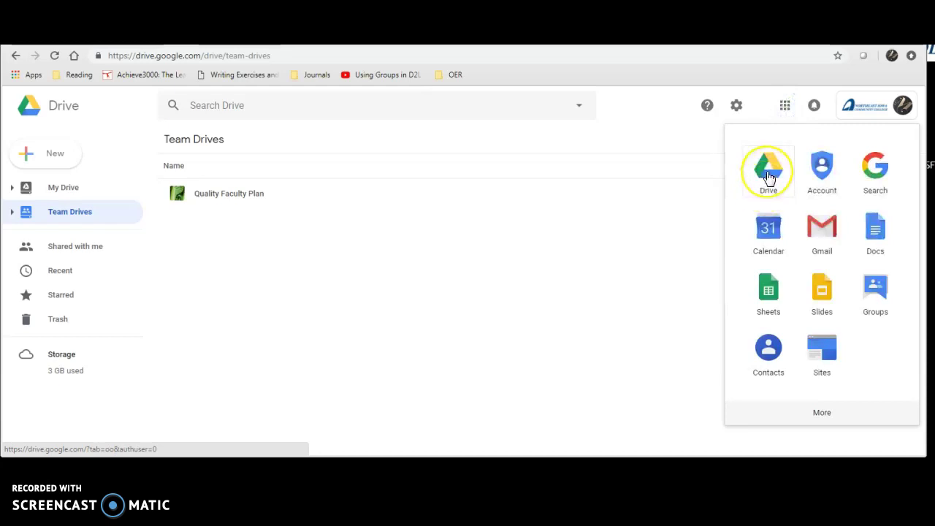
click(768, 178)
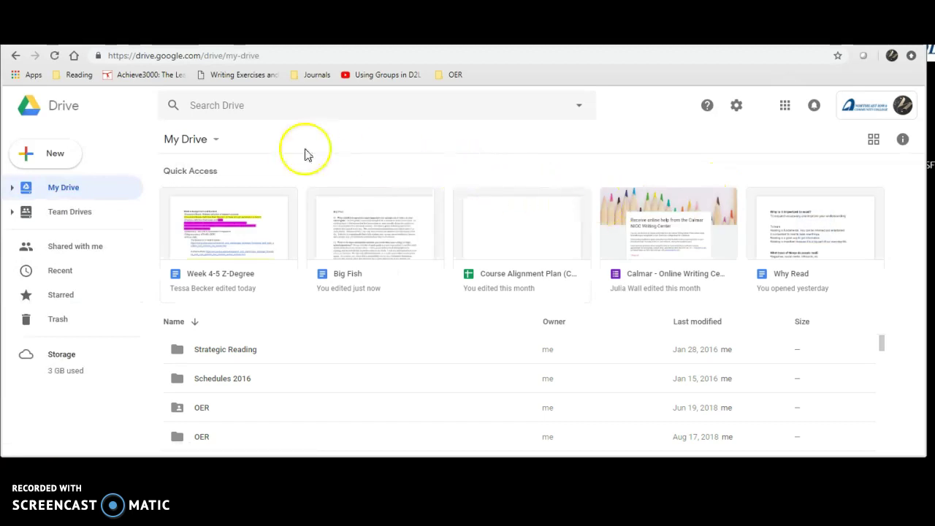
Upload the file Big Fish.docx from the KINGSTON (E:) drive to My Drive.
click(54, 156)
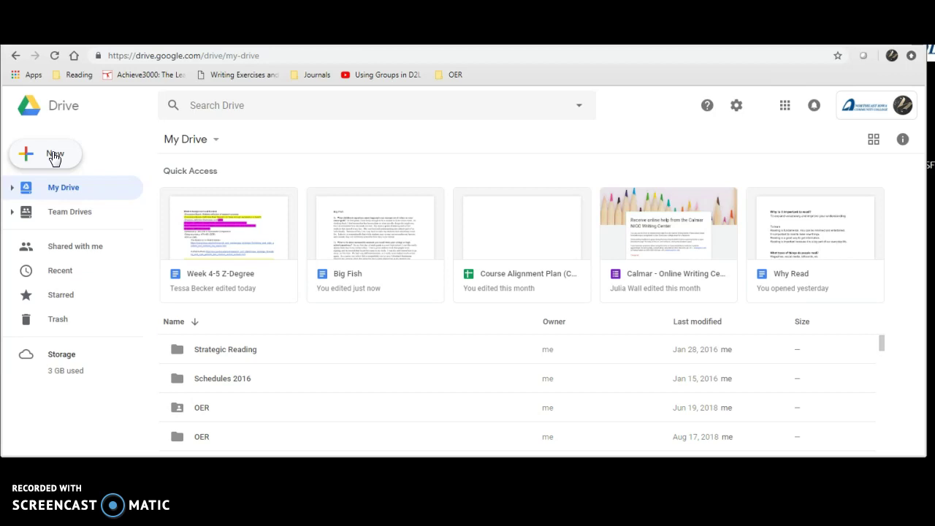
click(54, 156)
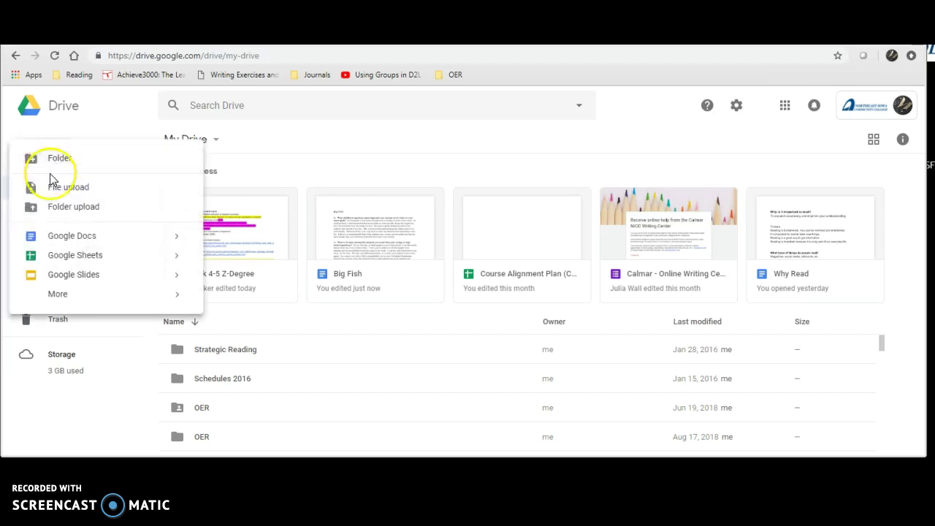
click(55, 191)
click(57, 192)
click(58, 214)
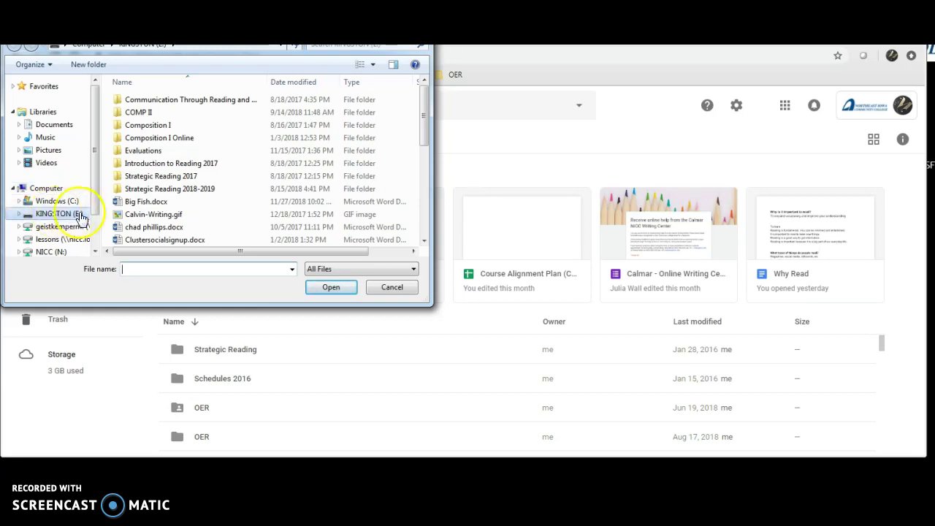
click(129, 207)
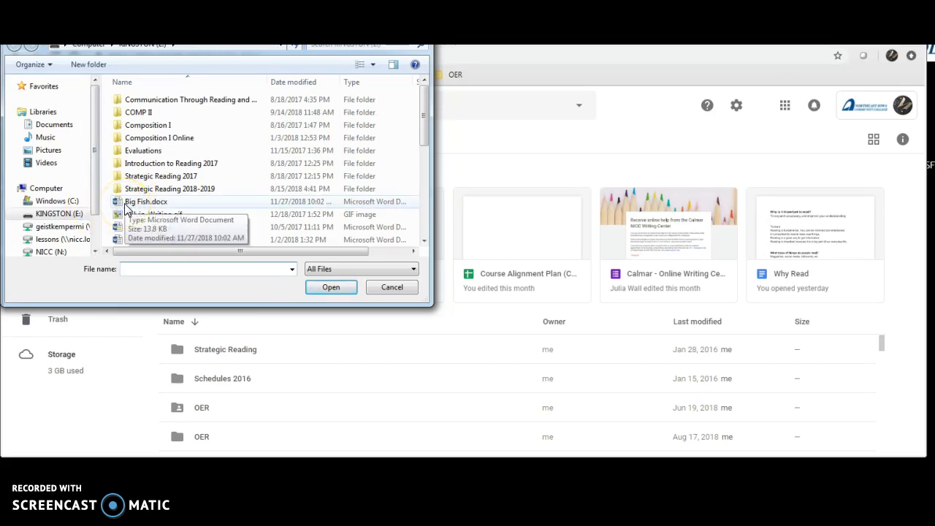
double_click(137, 204)
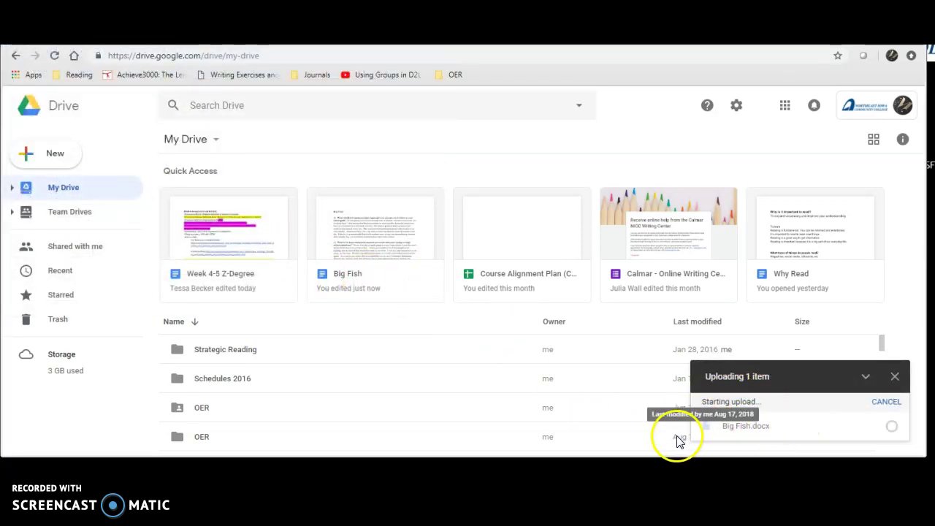
click(719, 428)
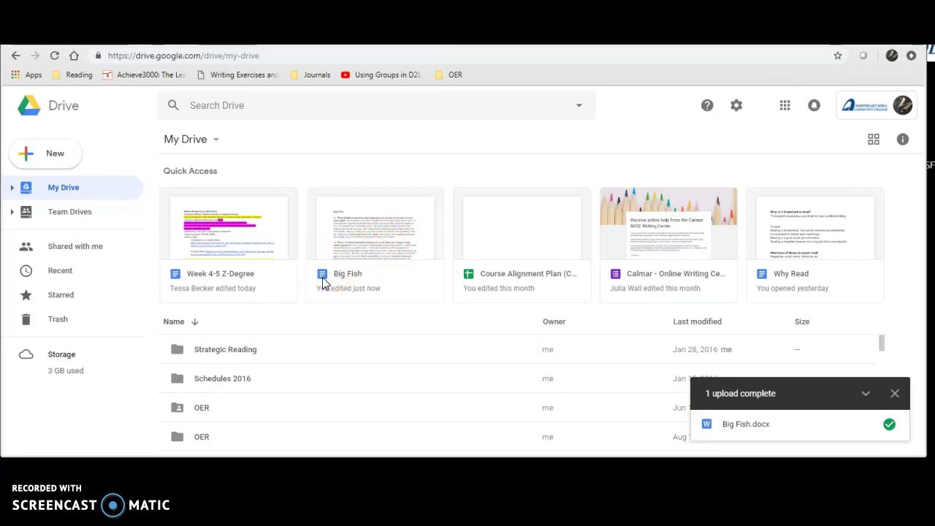
Open the Big Fish Google Doc and set link sharing to anyone at Northeast Iowa Community College with the link can comment.
double_click(360, 245)
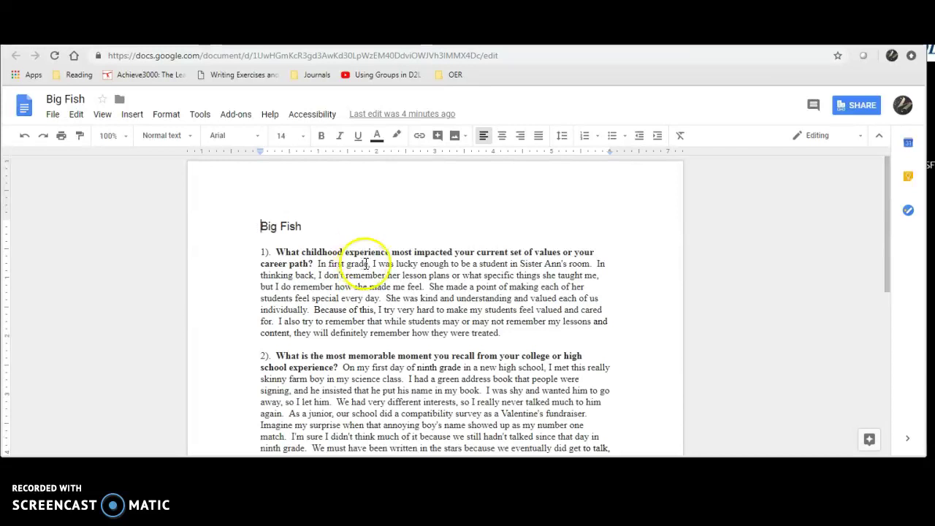
click(862, 104)
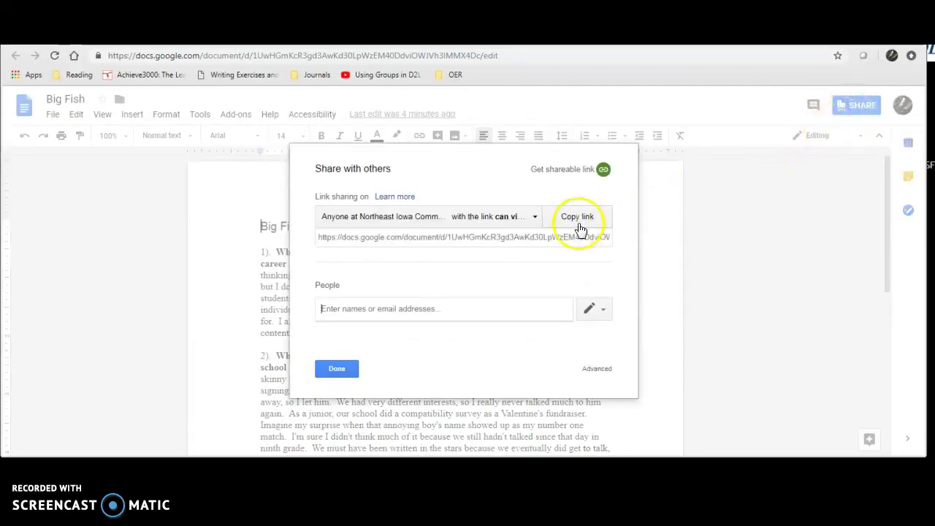
click(534, 219)
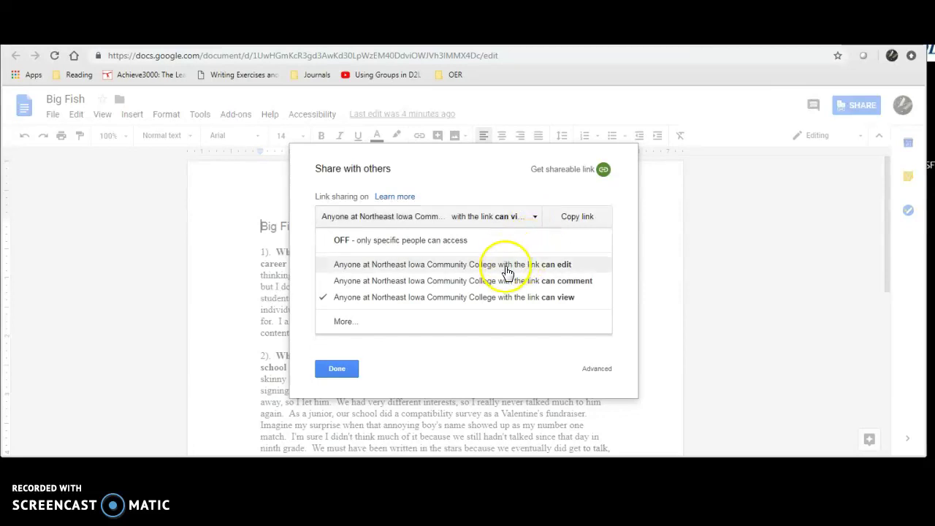
click(553, 286)
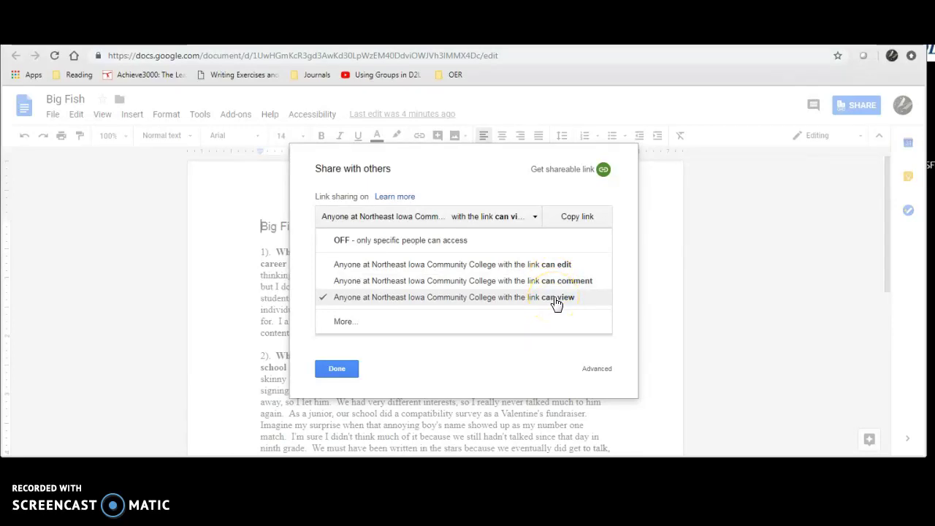
click(551, 301)
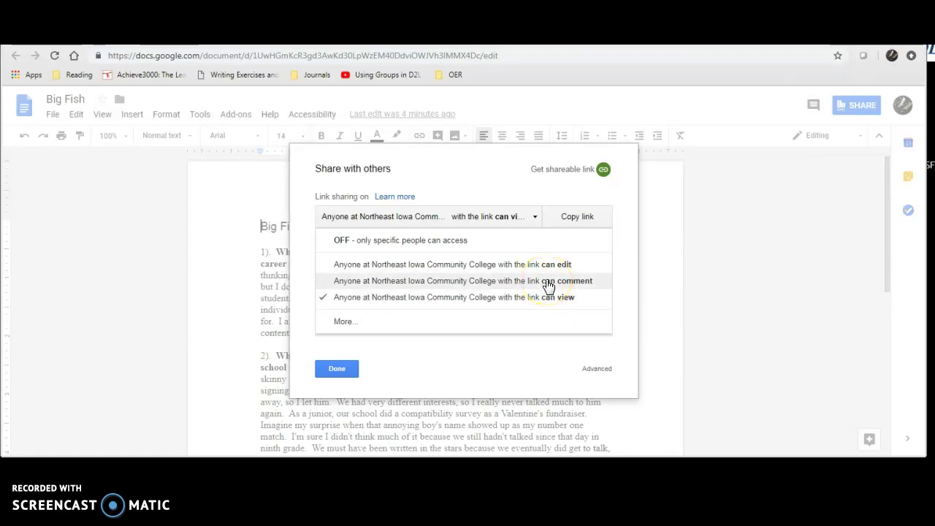
click(548, 282)
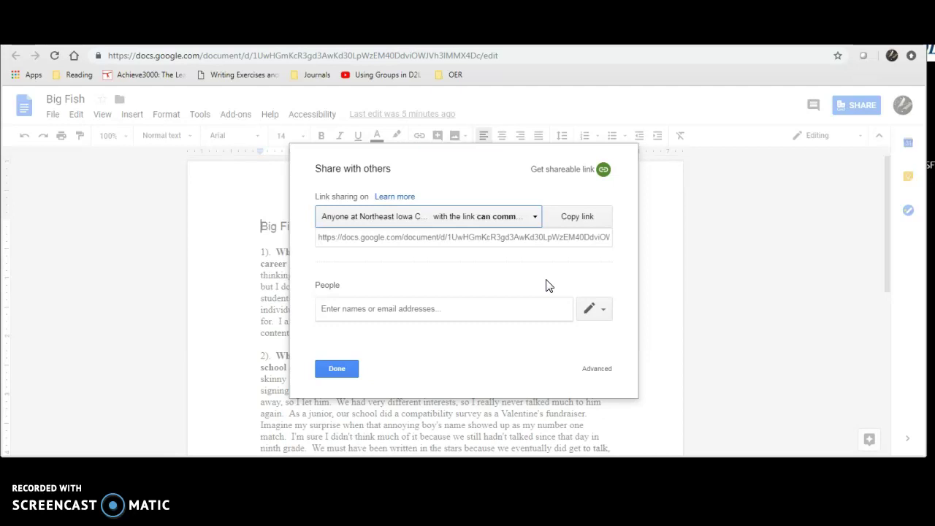
Copy the document's shareable link.
click(575, 217)
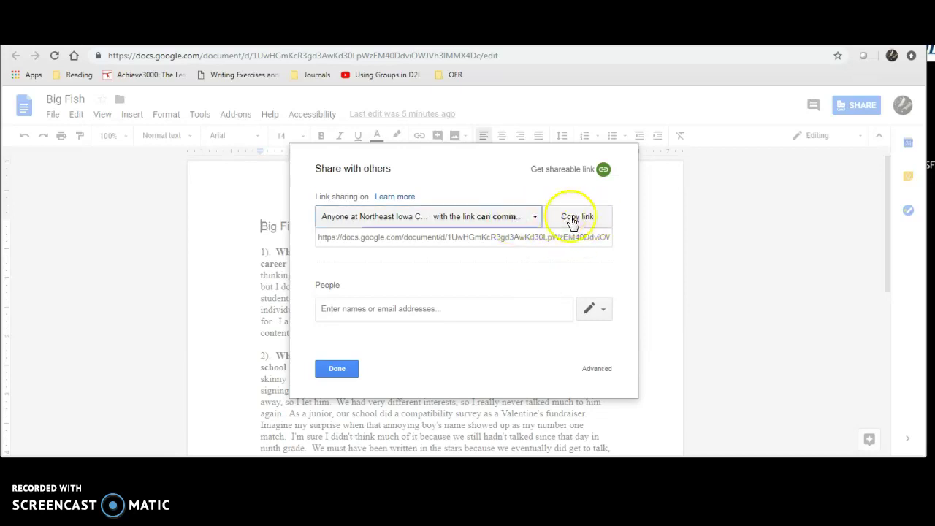
click(585, 217)
click(469, 165)
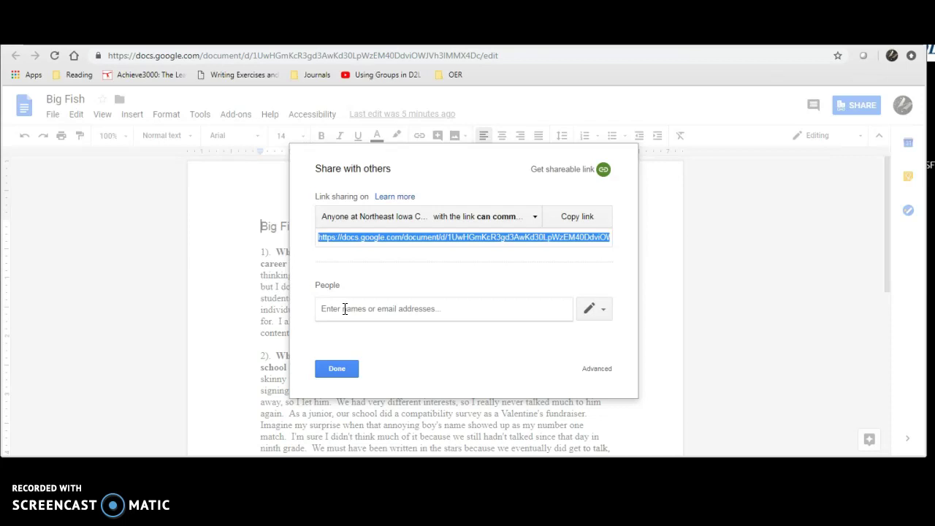
Add a contact by name as a collaborator with Can edit access and send the sharing invitation.
click(344, 309)
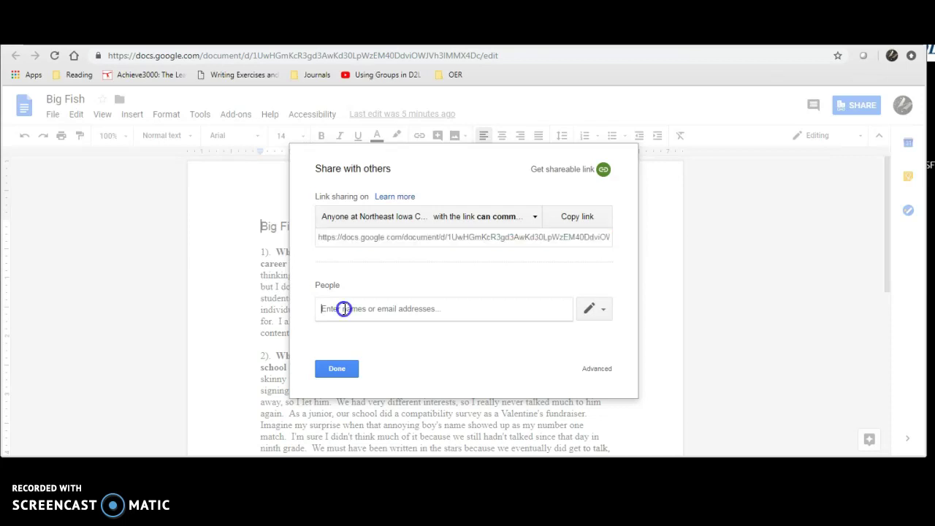
text(Michelle)
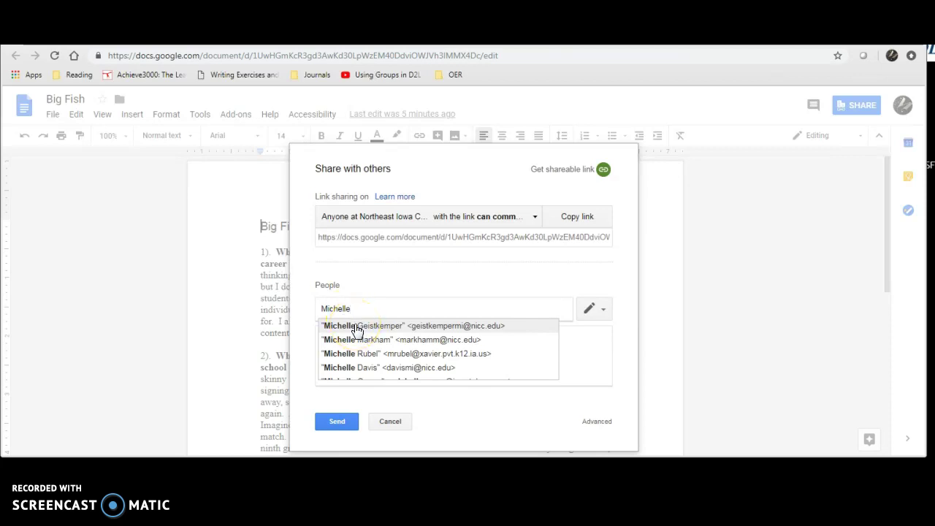
click(377, 328)
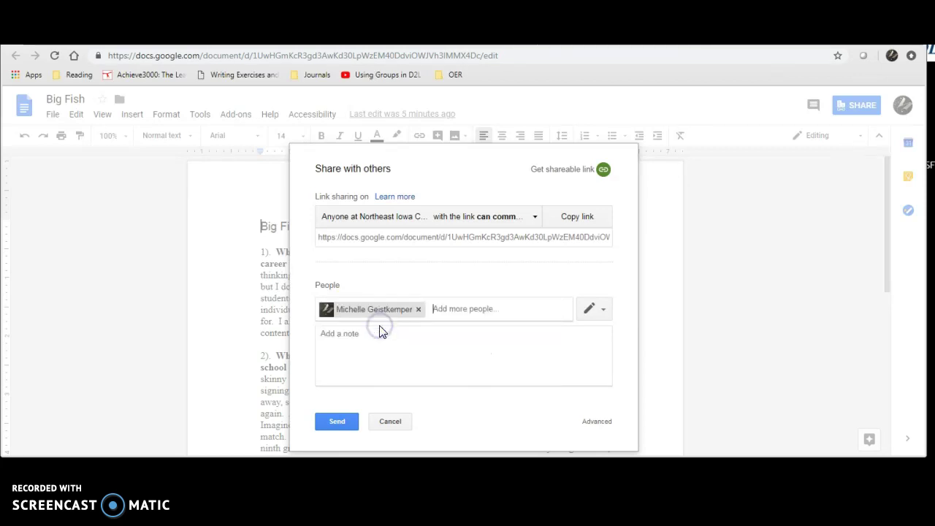
click(603, 311)
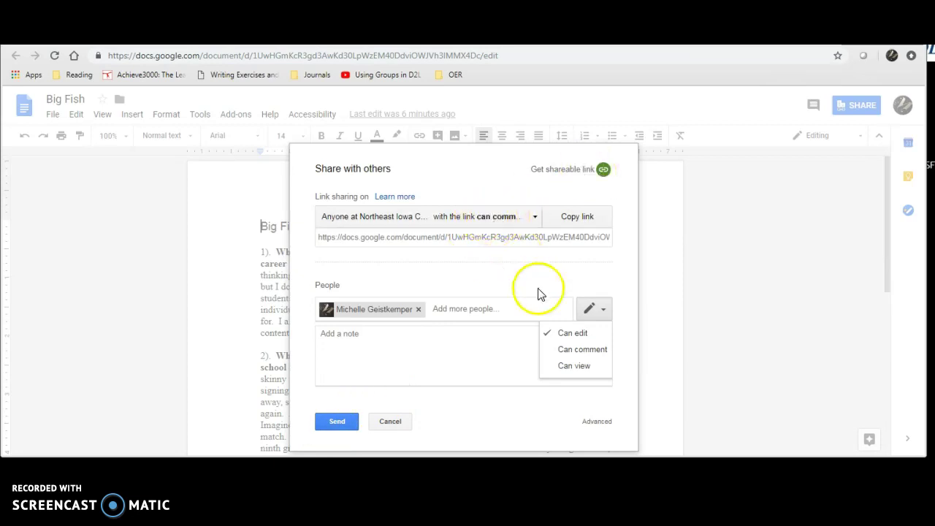
click(337, 425)
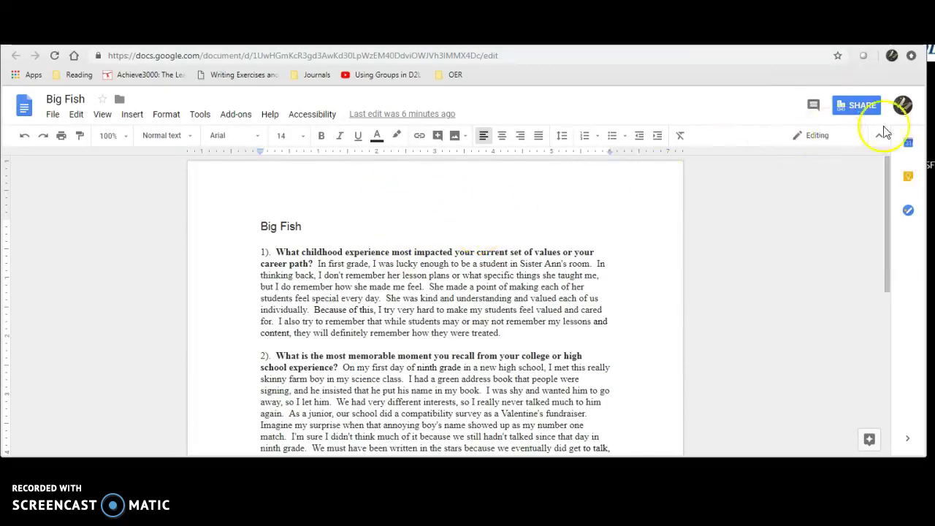
Switch the document from Editing to Suggesting mode.
click(859, 137)
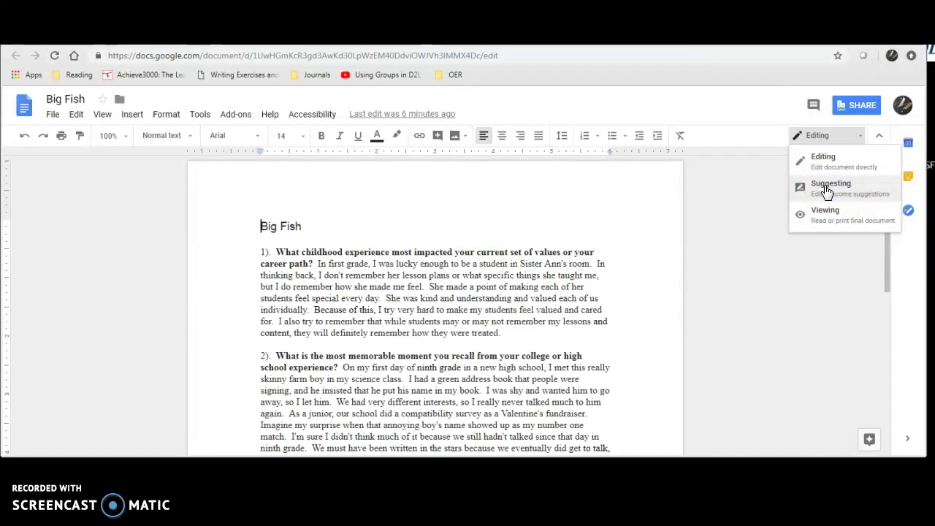
click(818, 136)
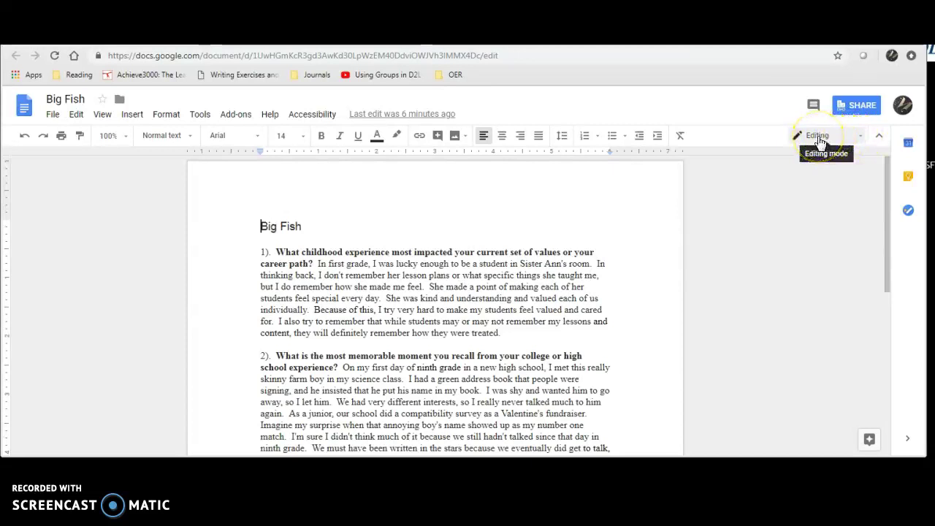
click(820, 139)
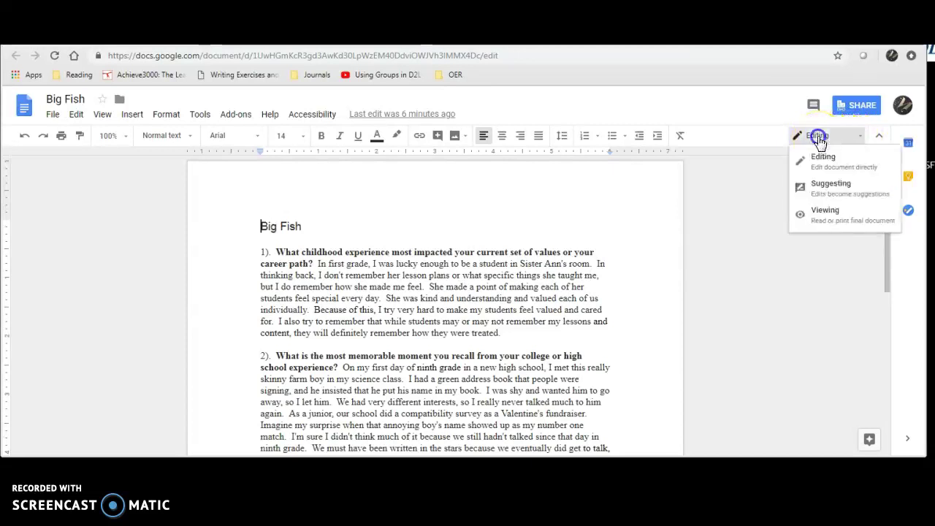
click(831, 188)
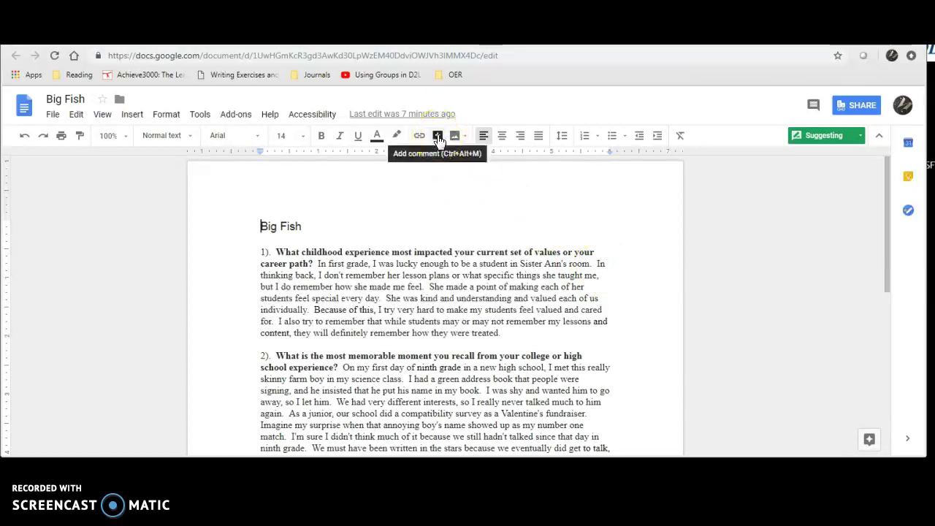
Add the comment "Does this need to be here?" to the word "In" before "thinking back" in answer 1.
right_click(604, 267)
click(640, 350)
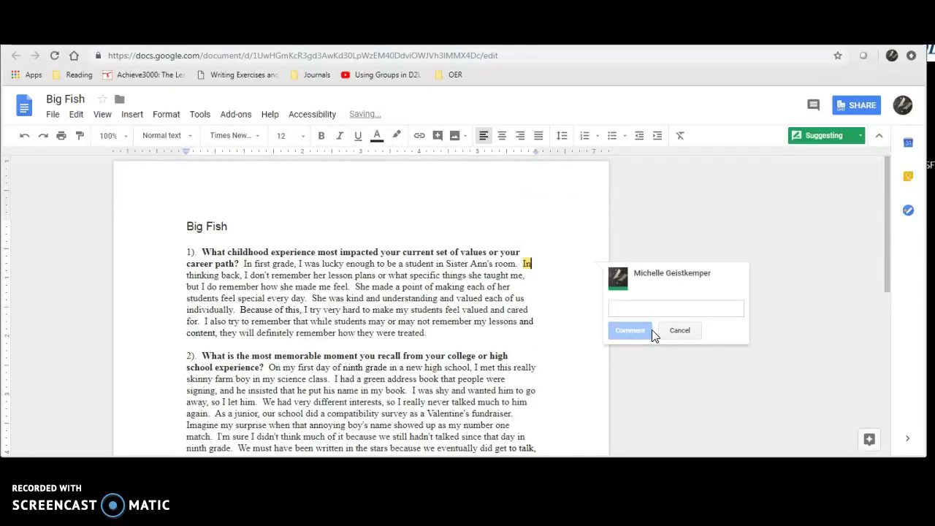
text(Does this need to be here?)
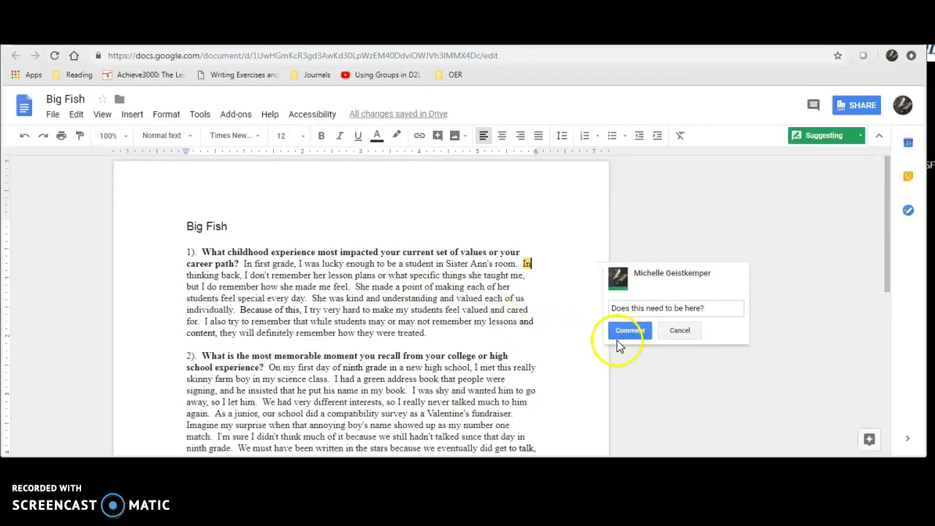
click(619, 334)
Add the comment "Consider revising." to the word "and" in "my lessons and content" in answer 1.
right_click(536, 320)
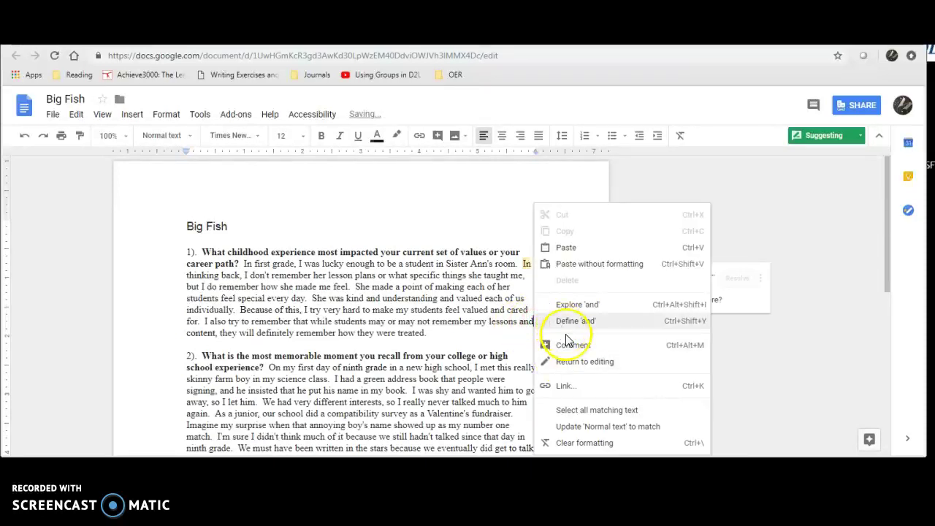
click(567, 344)
text(Consider)
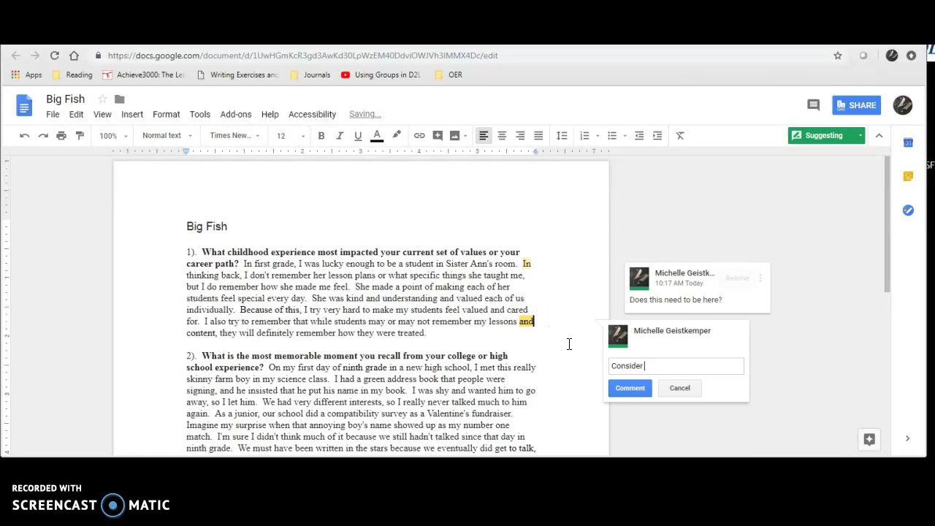
text( revis)
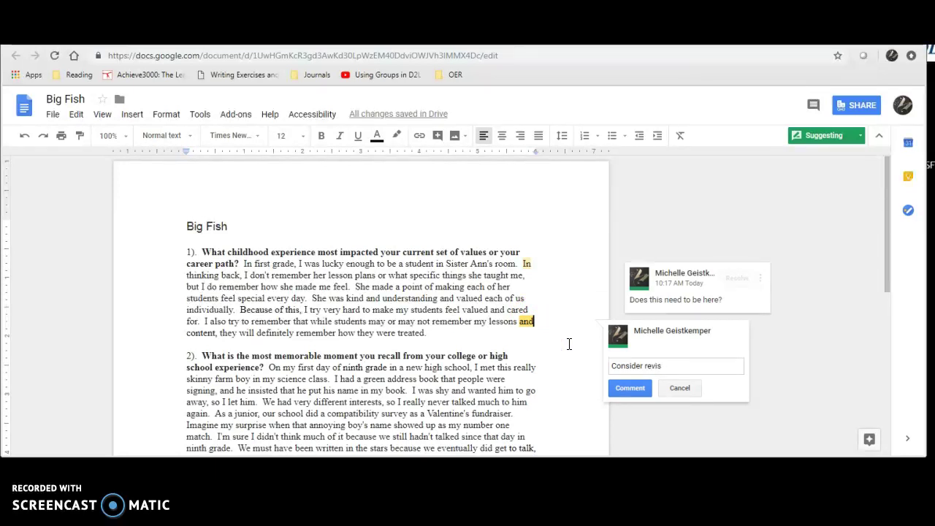
text(ing.)
click(616, 387)
Add the comment "Great word choice." to the word "go" in answer 2.
double_click(532, 390)
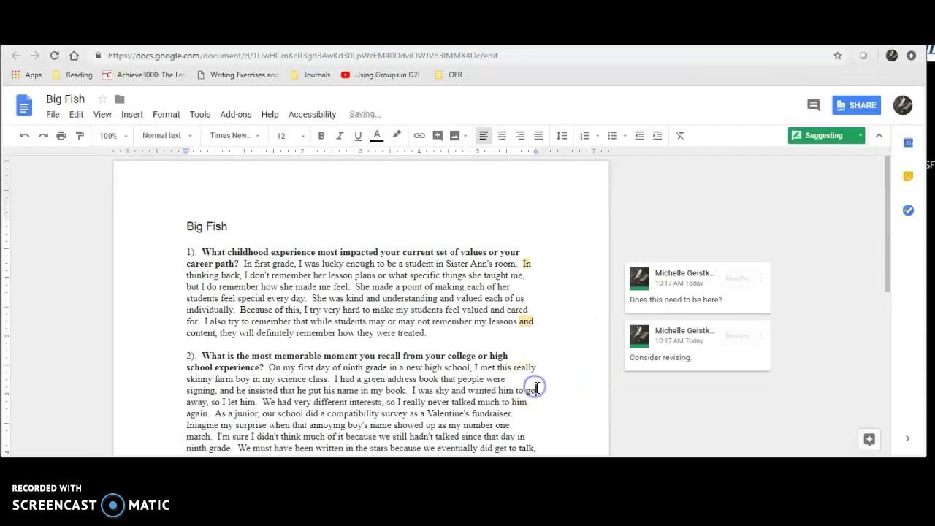
right_click(536, 388)
click(561, 276)
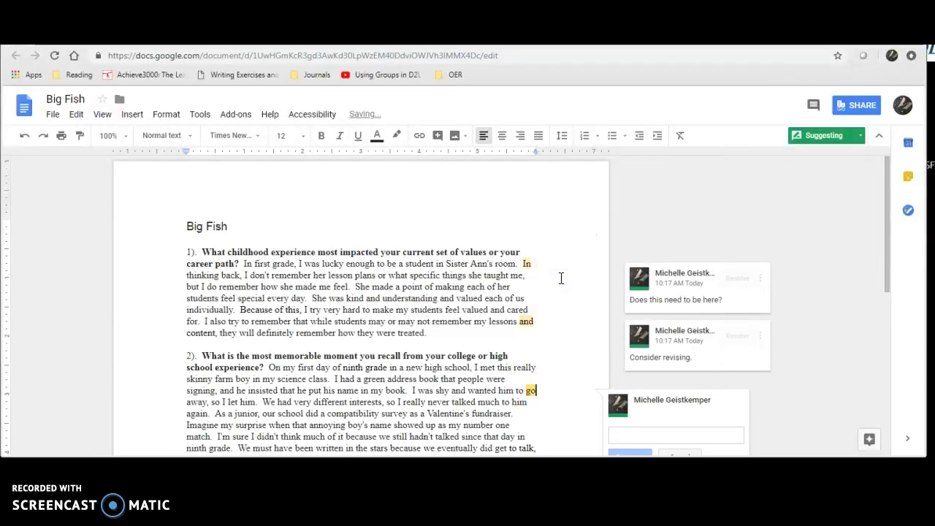
text(Great wo)
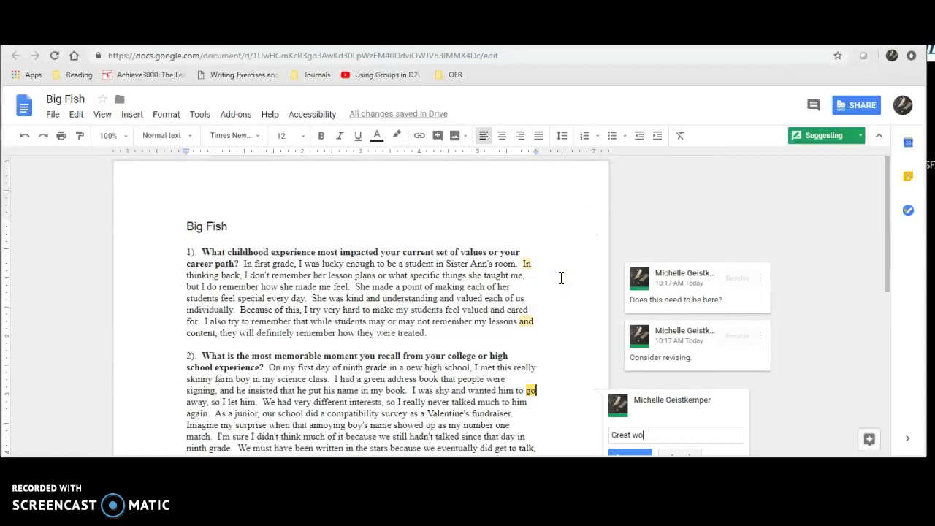
text(rd choice.)
scroll(612, 229, down, 4)
click(621, 216)
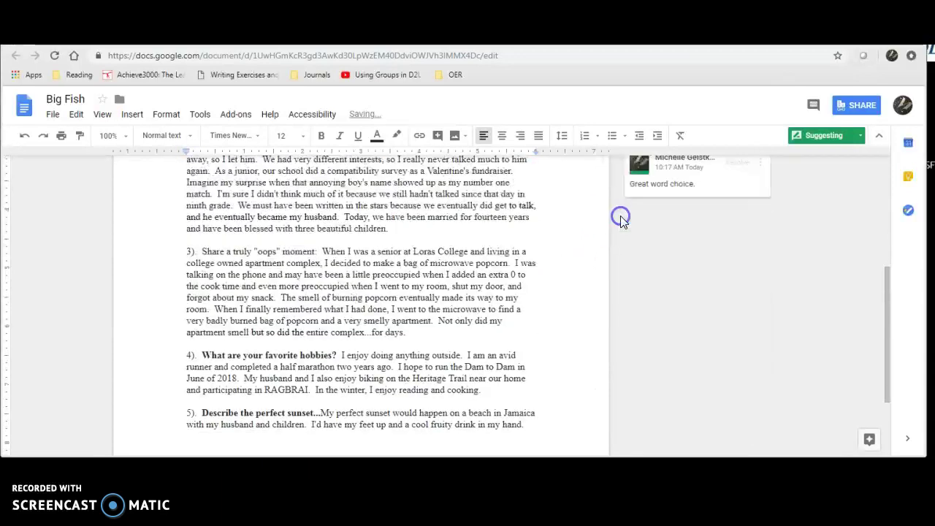
Add the comment "Not sure this makes sense." to the sentence "She made a point of making each of her students feel special every day".
scroll(580, 255, down, 3)
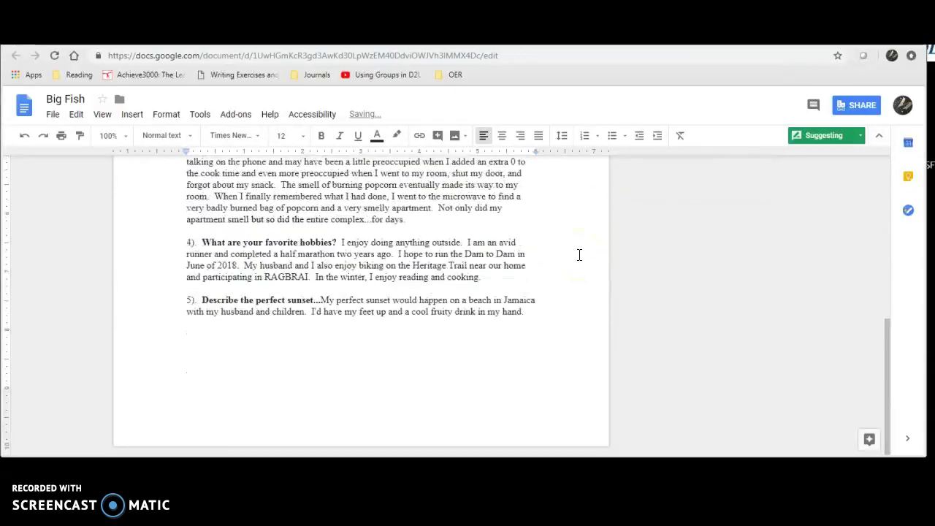
scroll(579, 255, up, 10)
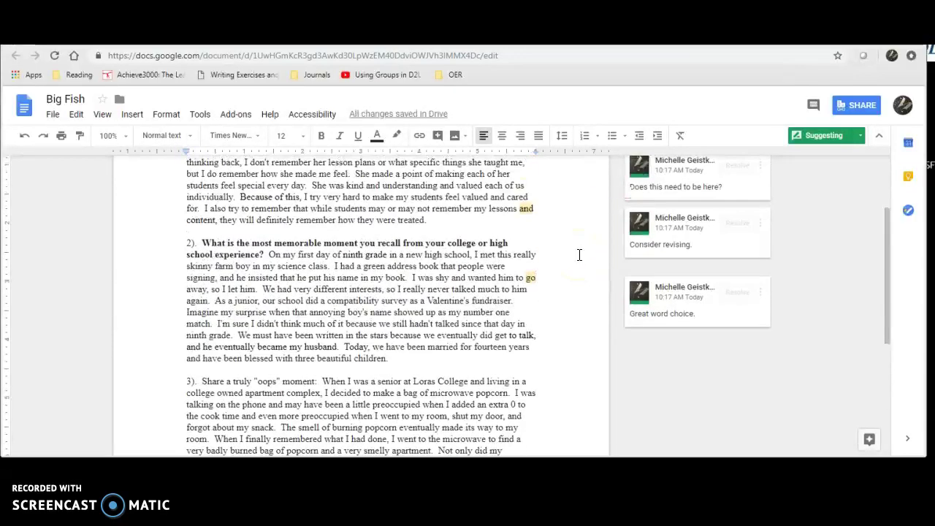
click(574, 255)
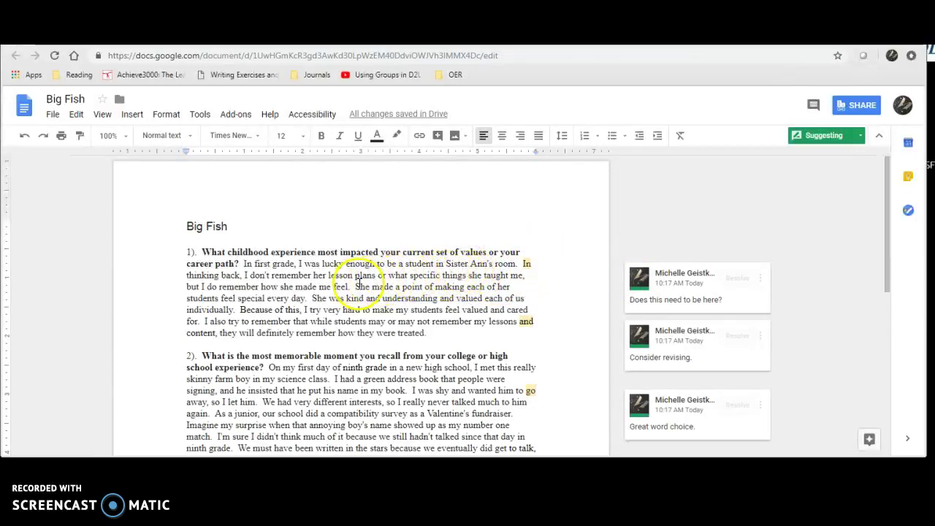
drag(356, 286, 305, 299)
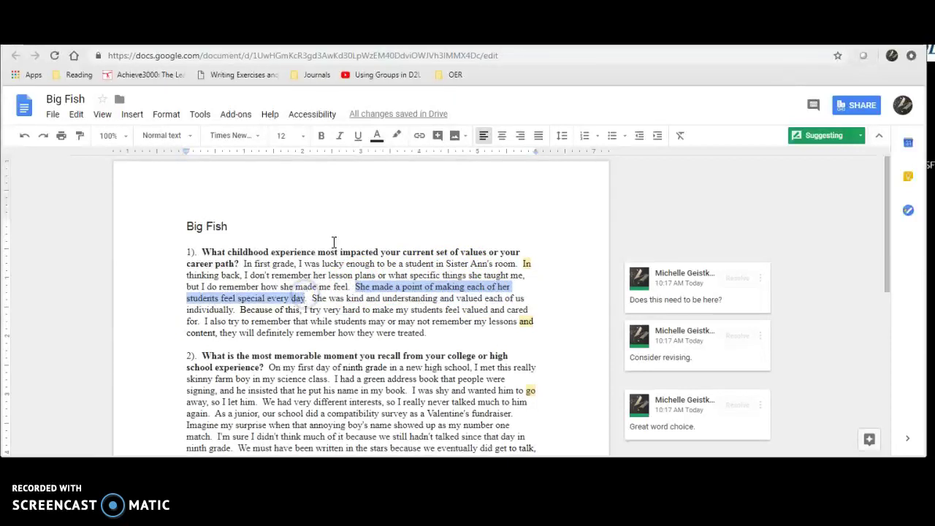
click(438, 136)
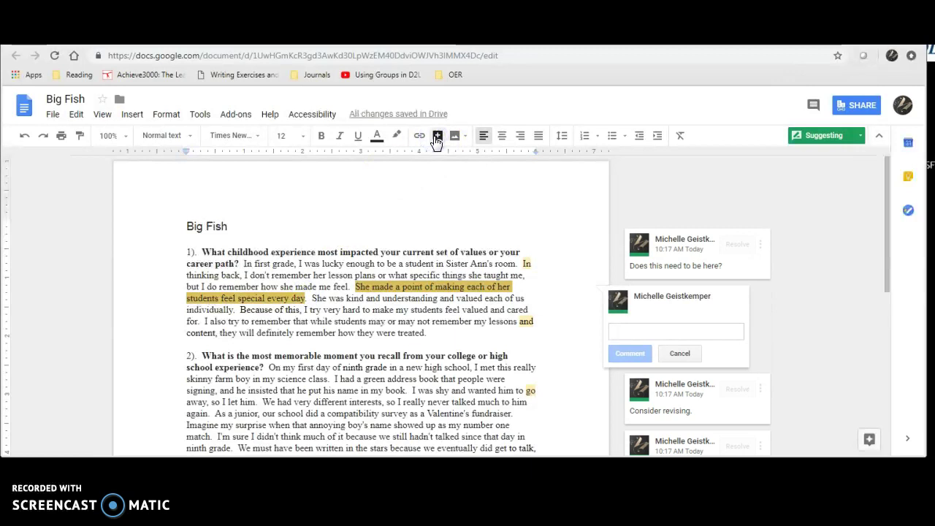
text(Not sure this makes sense.)
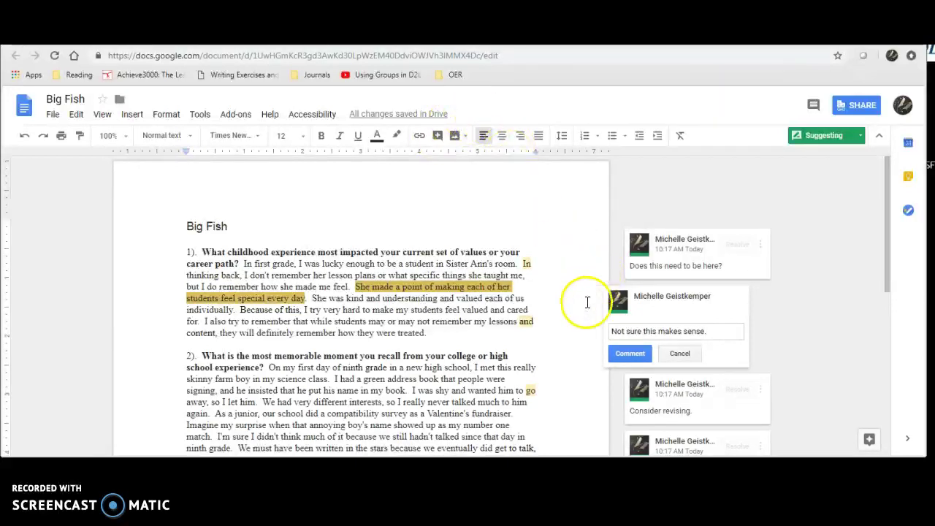
click(624, 355)
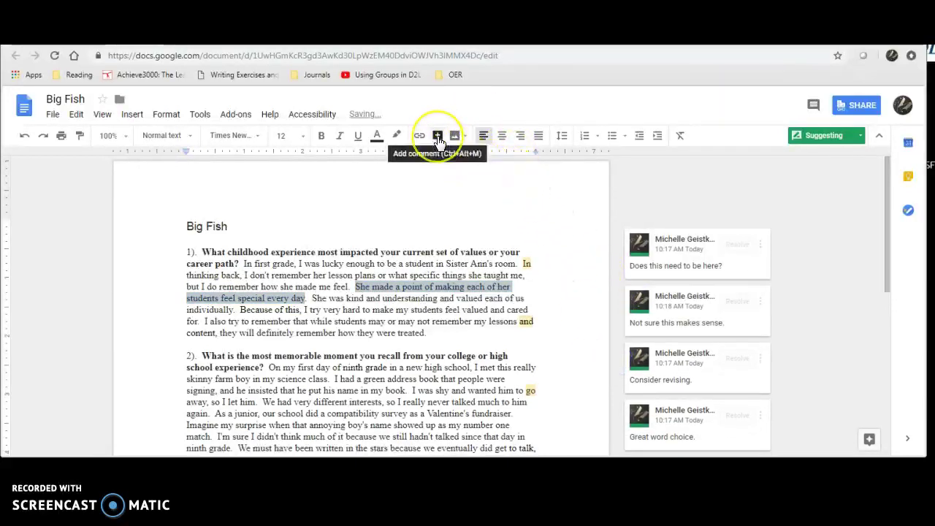
click(555, 248)
right_click(555, 247)
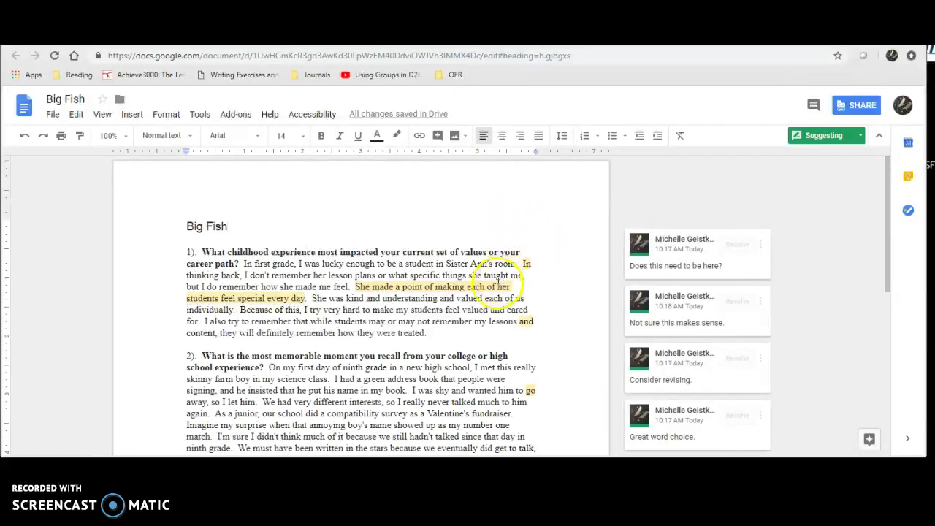
Suggest replacing the word "treated" at the end of answer 1 with "treated fairly".
scroll(468, 266, down, 1)
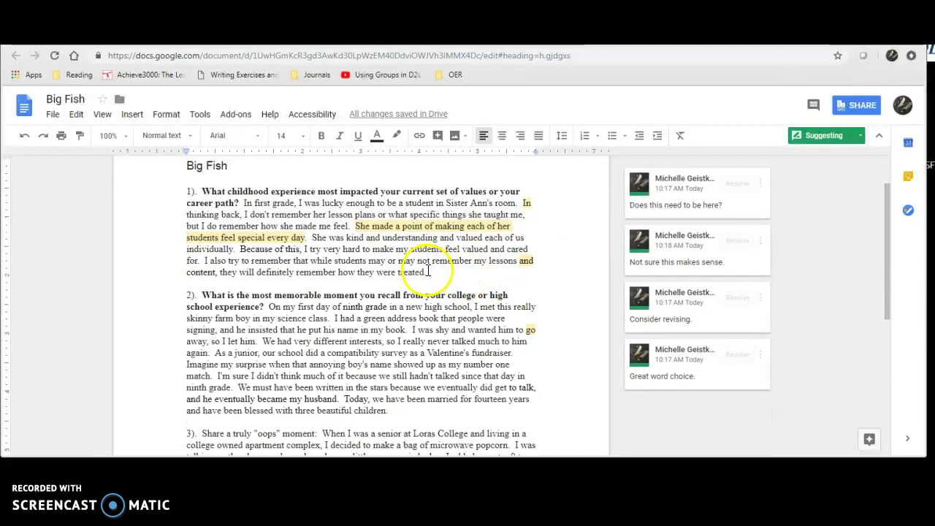
click(424, 273)
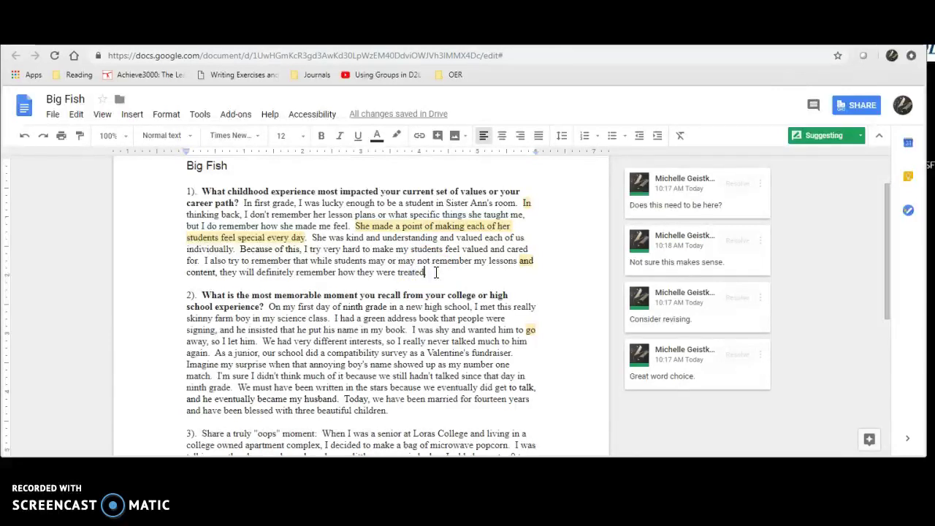
key(BackSpace)
key(BackSpace)
key(BackSpace)
key(BackSpace)
key(BackSpace)
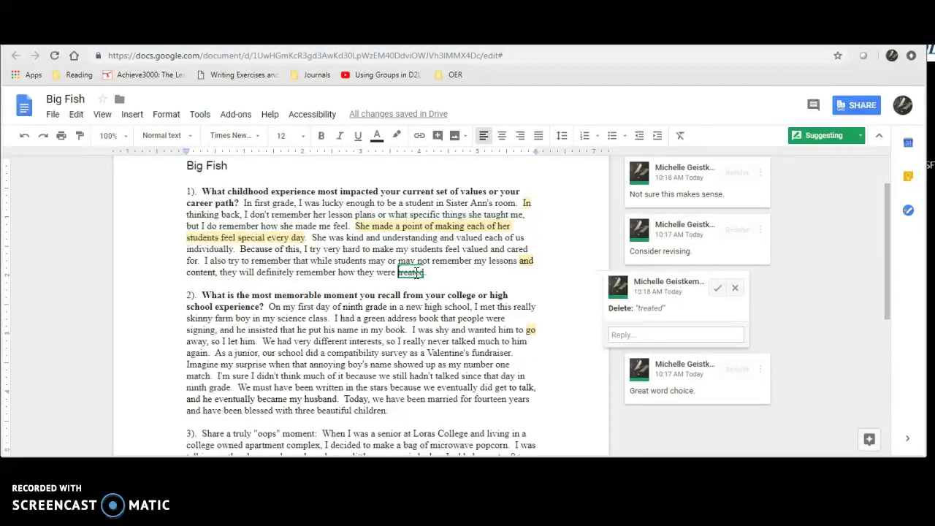
text(reste)
key(BackSpace)
key(BackSpace)
key(BackSpace)
key(BackSpace)
text(treated fairlytreated)
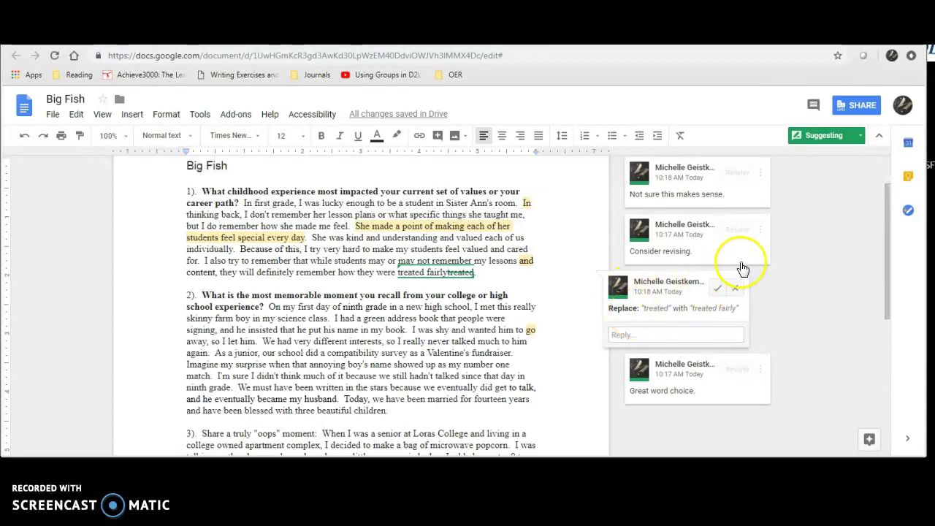
Reject the suggested replacement of "treated" with "treated fairly".
click(568, 298)
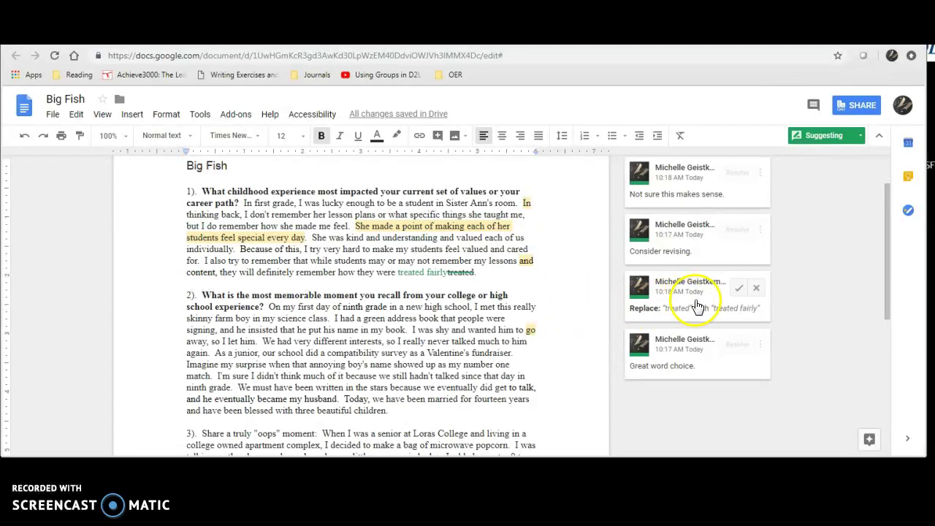
click(757, 291)
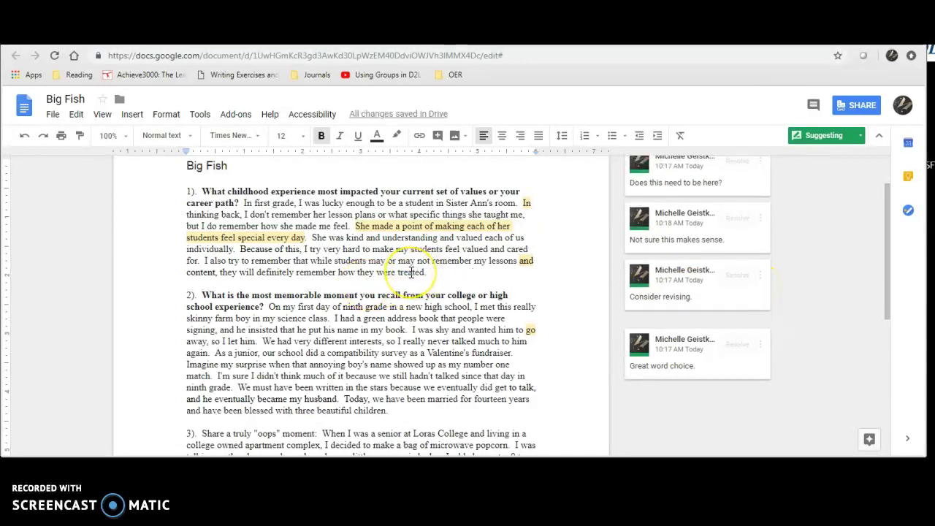
Resolve the comments "Does this need to be here?" and "Not sure this makes sense." in answer 1.
click(530, 203)
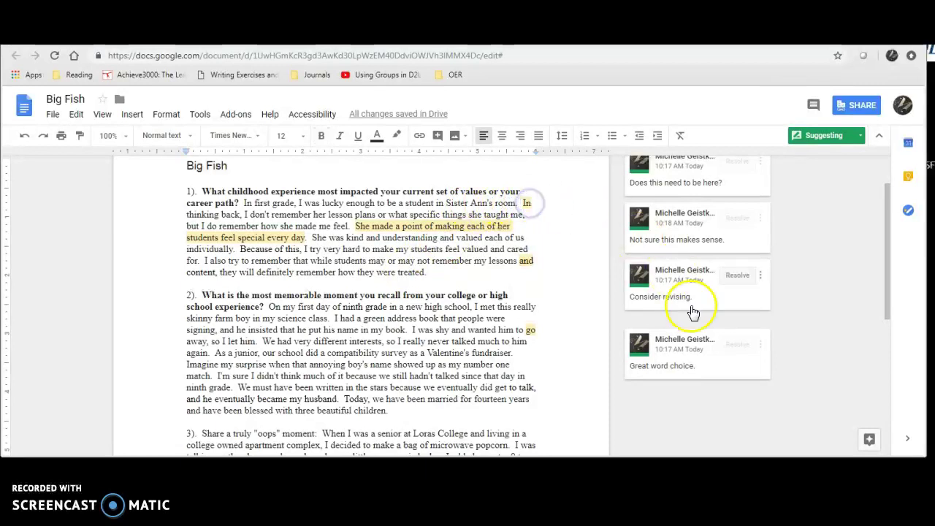
scroll(694, 313, up, 1)
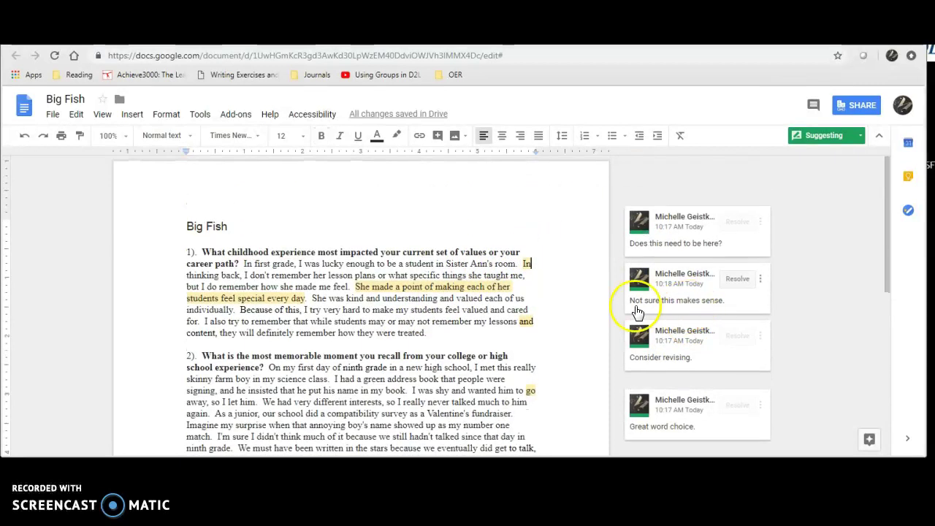
click(737, 222)
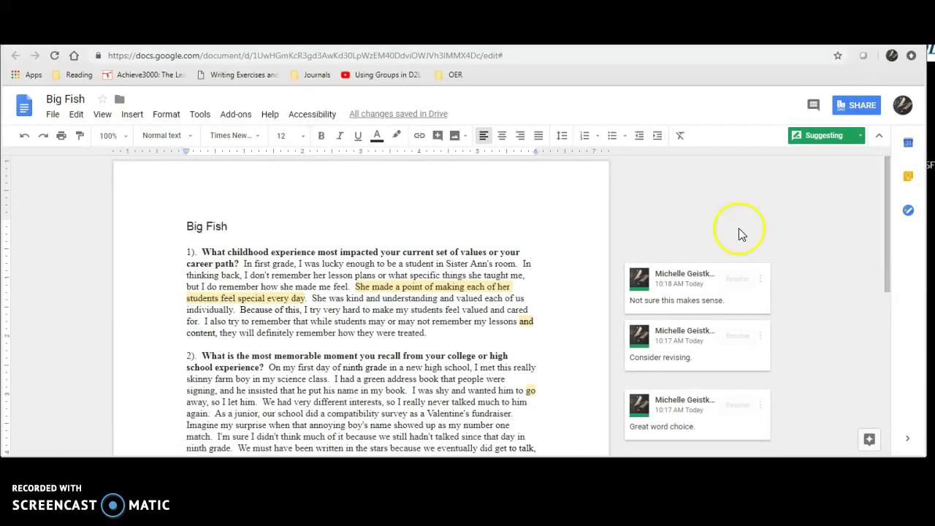
click(667, 300)
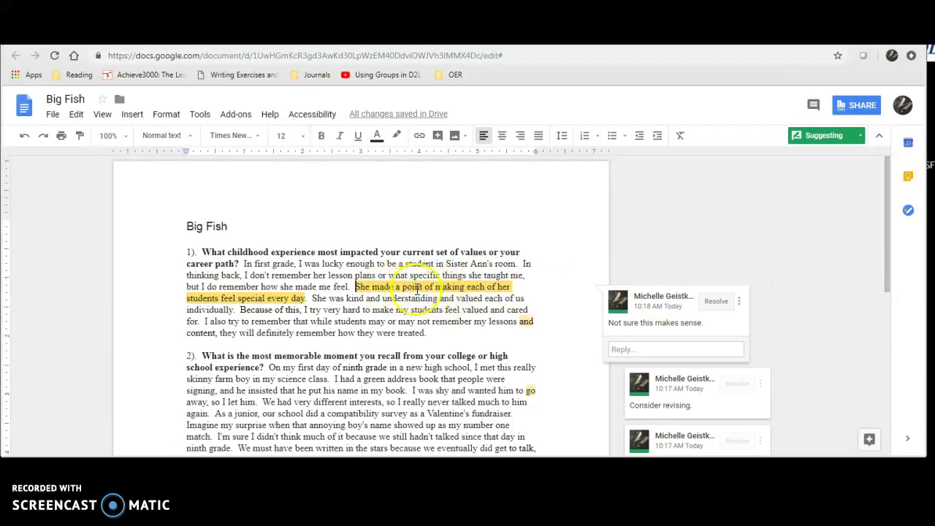
click(728, 301)
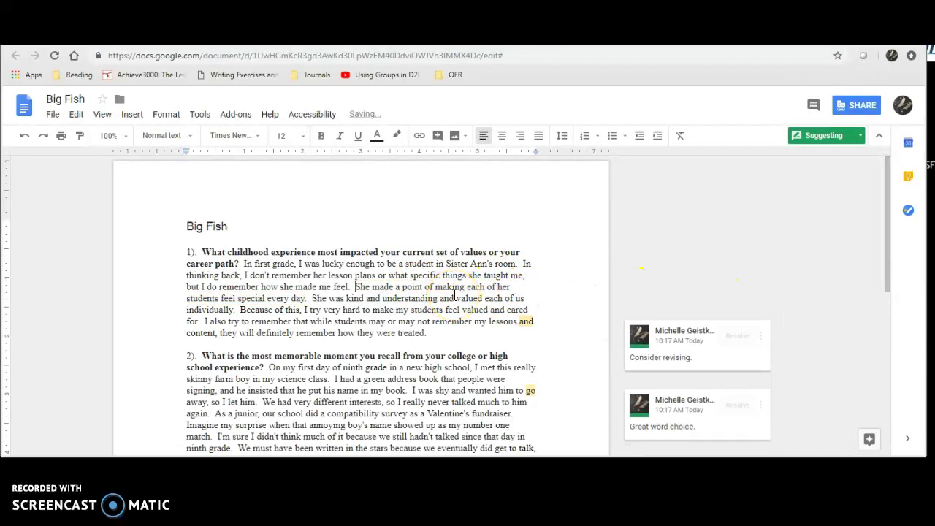
Suggest deleting the word "treated" at the end of answer 1, and reject that suggestion.
scroll(687, 329, down, 1)
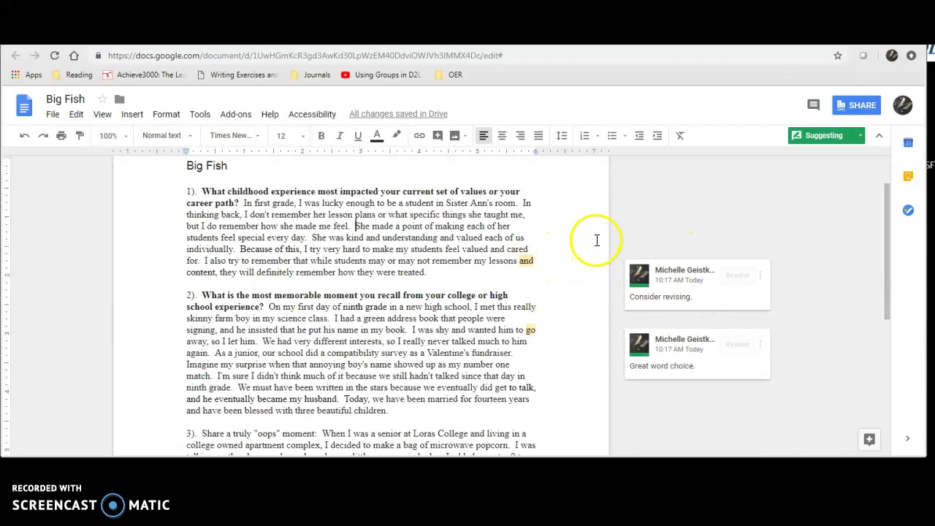
click(425, 272)
key(BackSpace)
key(BackSpace)
key(BackSpace)
key(BackSpace)
key(BackSpace)
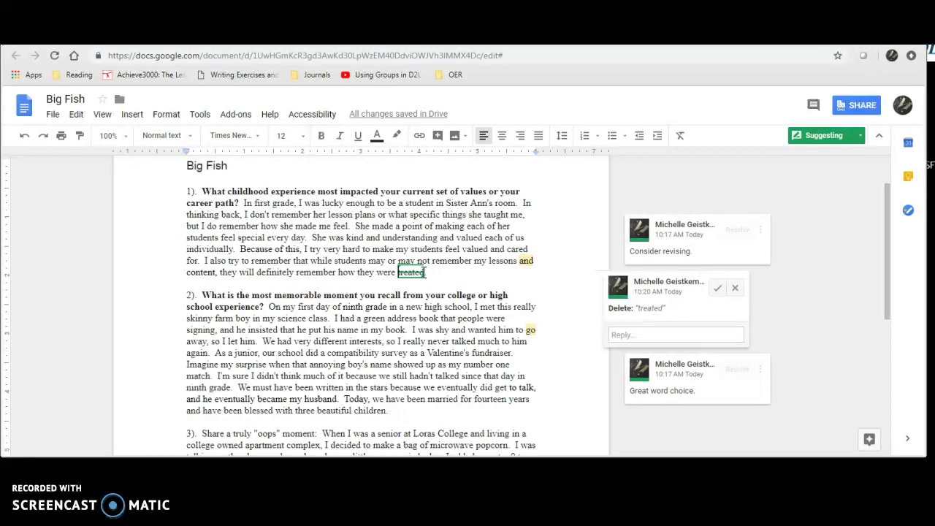
click(411, 271)
click(735, 291)
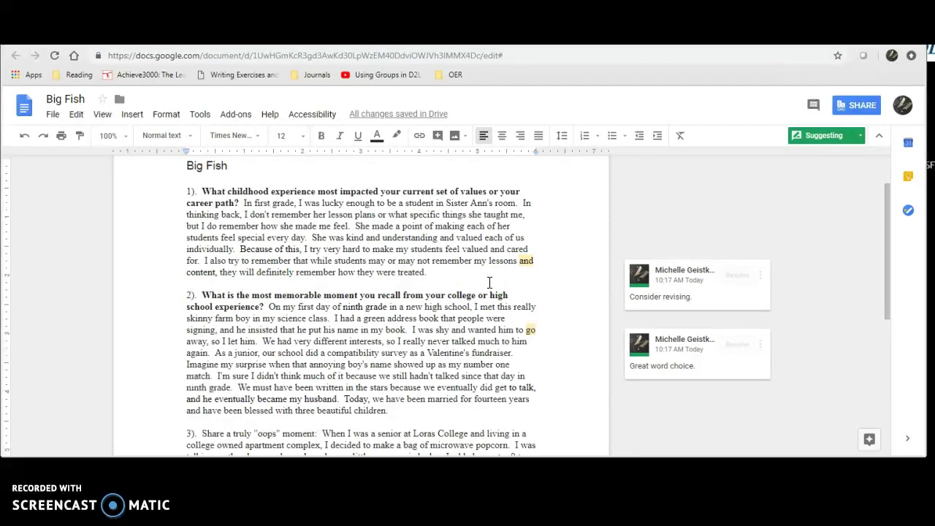
Open the document's version history and look through the imported version from November 27, 10:06 AM.
click(51, 117)
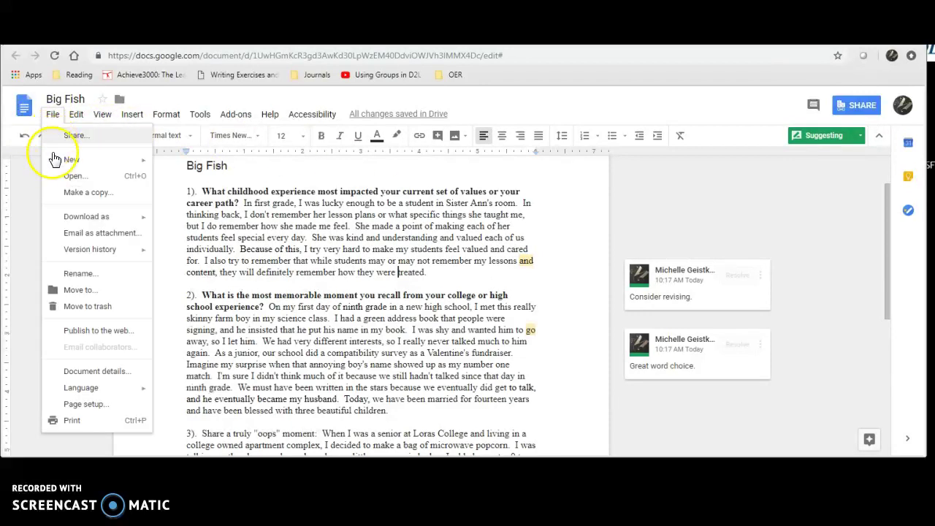
mouse_move(59, 249)
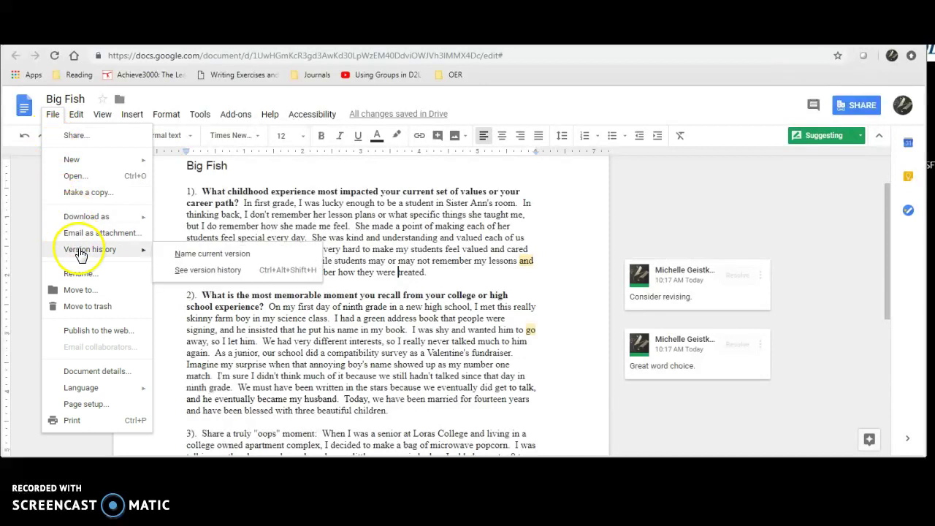
click(187, 270)
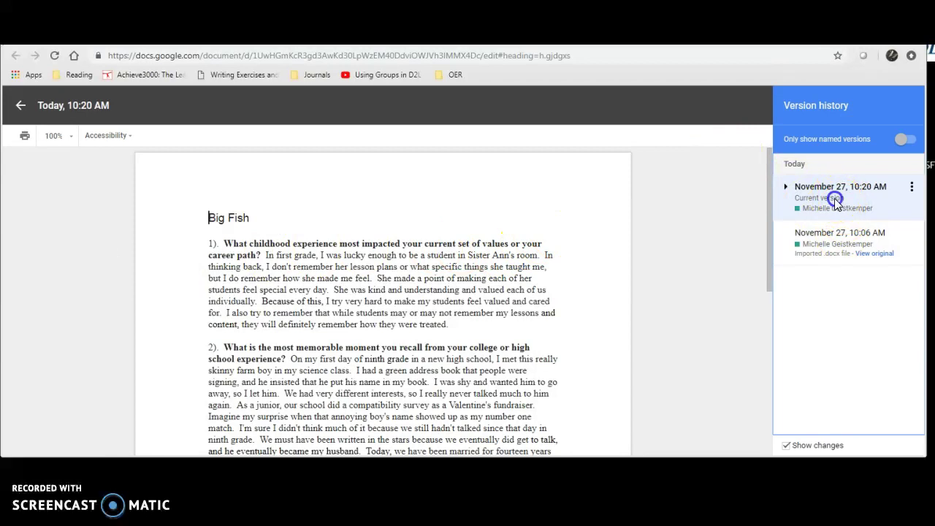
click(833, 245)
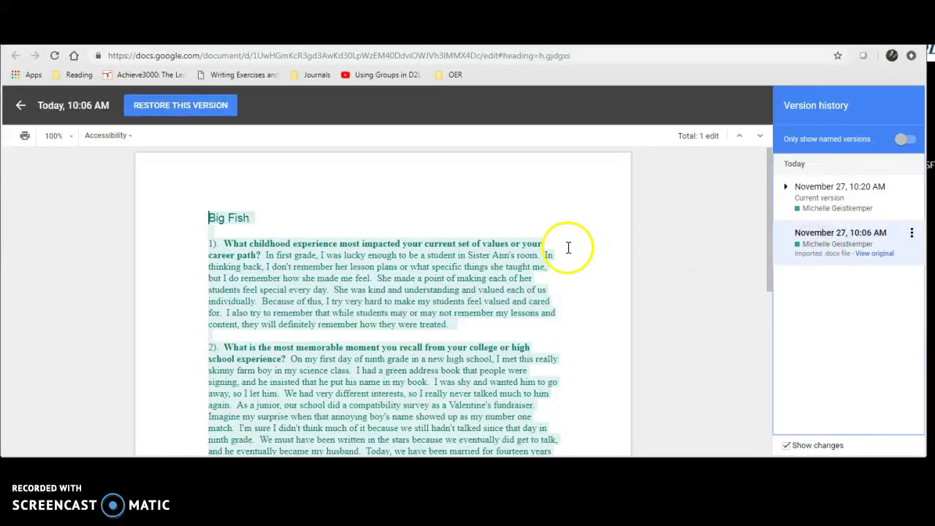
scroll(566, 246, down, 5)
scroll(568, 247, up, 3)
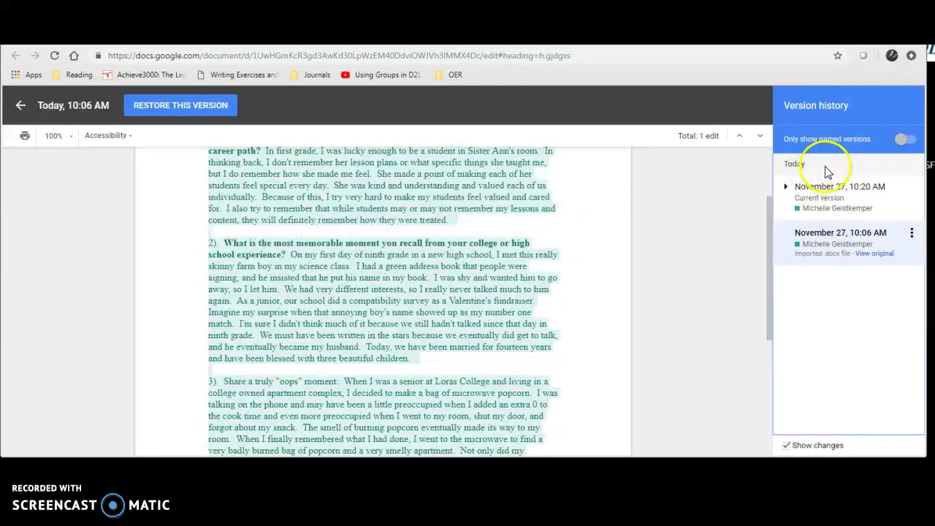
Look through the current version from November 27, 10:20 AM in the version history.
click(816, 196)
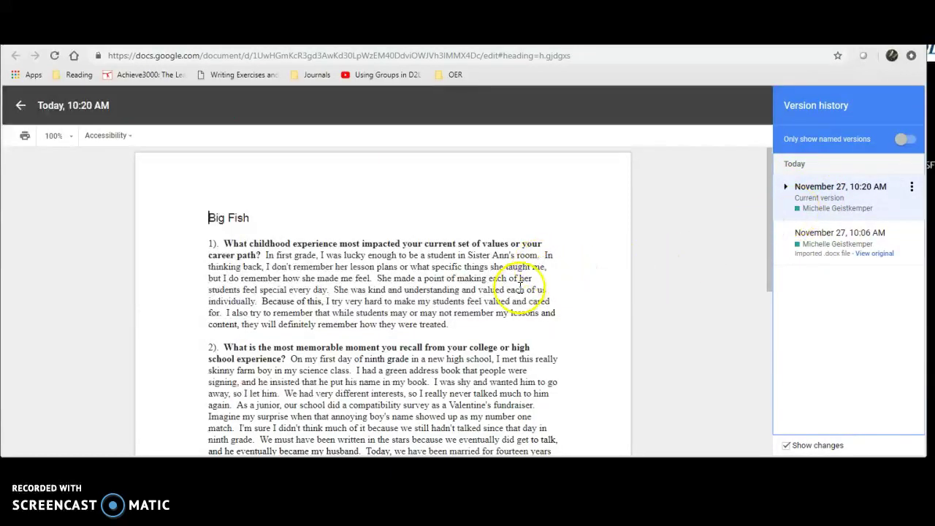
scroll(523, 285, down, 2)
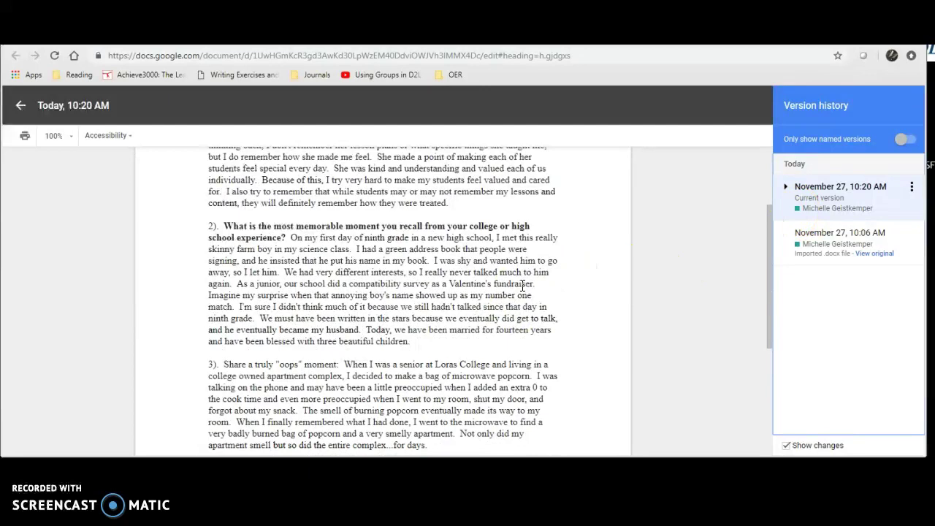
scroll(523, 285, down, 4)
scroll(522, 285, up, 3)
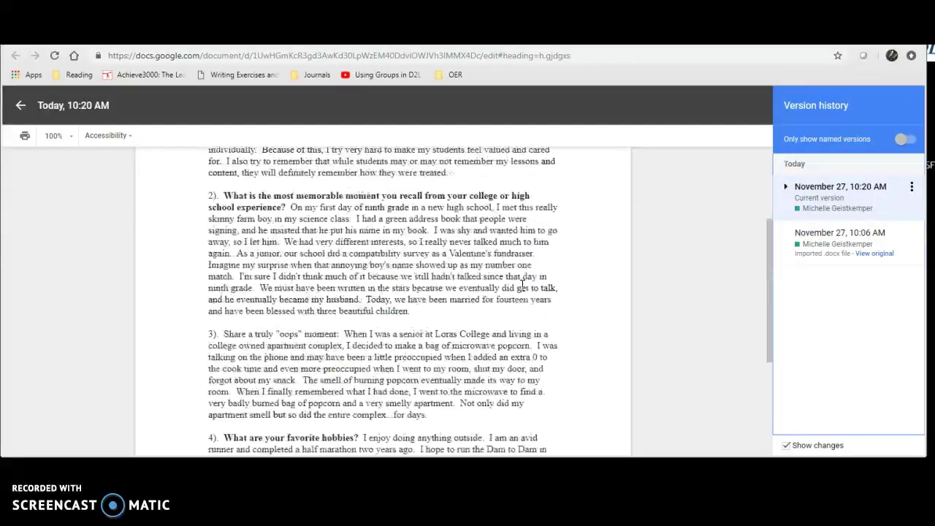
scroll(585, 256, up, 1)
scroll(606, 208, up, 2)
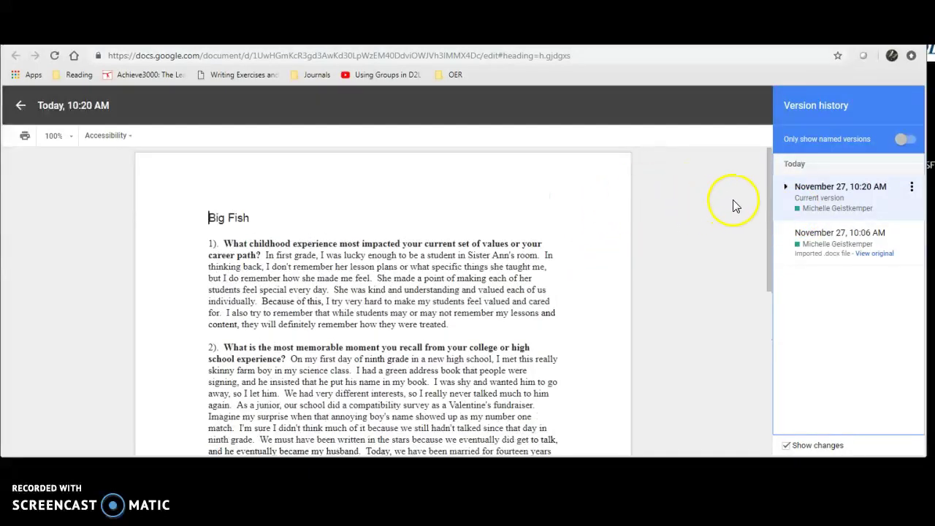
Expand the current version, view its 10:19 AM and 10:18 AM sub-versions, and return to the document.
click(787, 189)
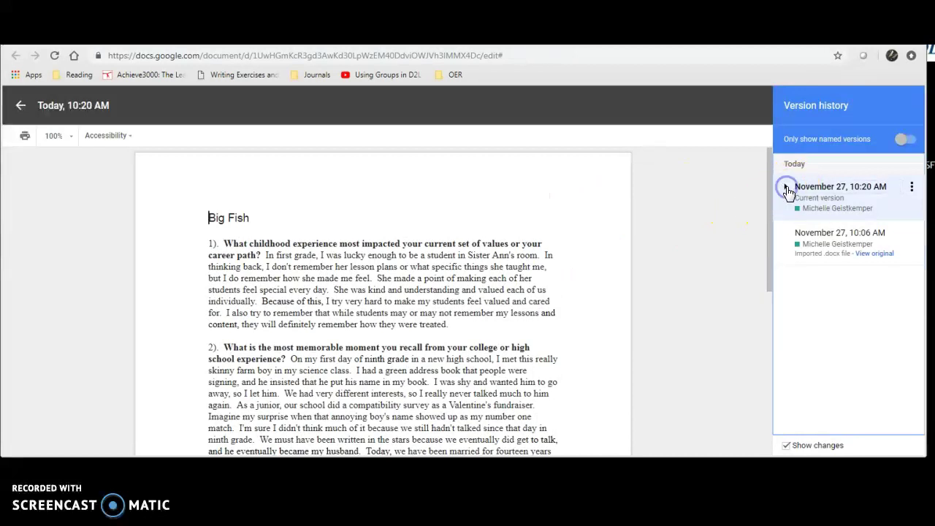
click(819, 239)
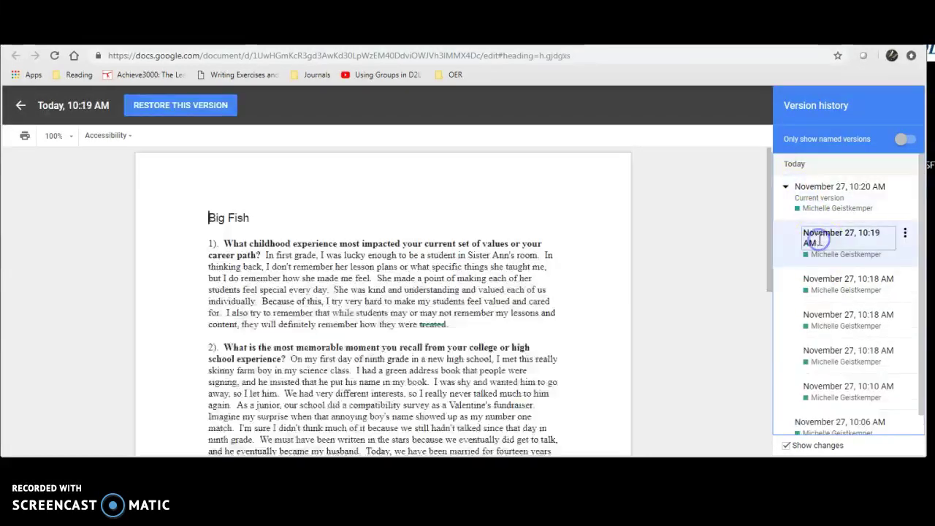
click(856, 283)
click(841, 315)
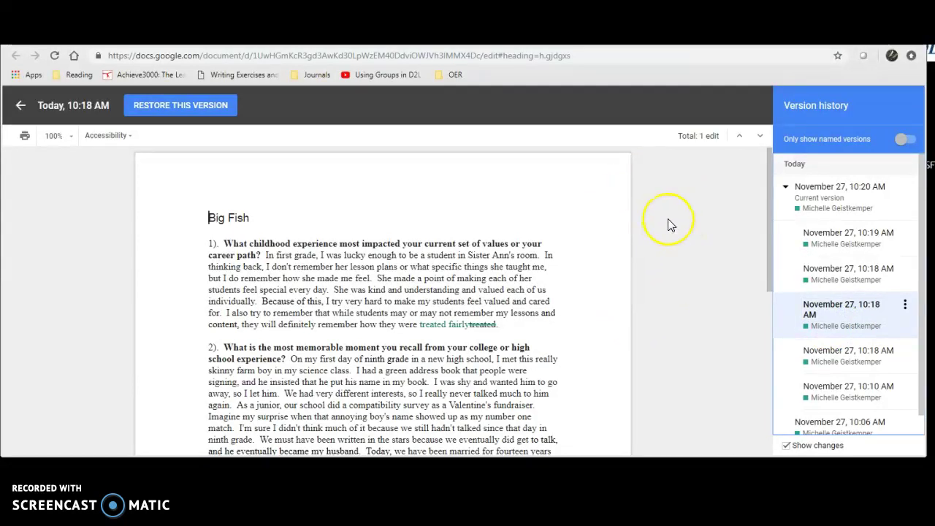
click(21, 106)
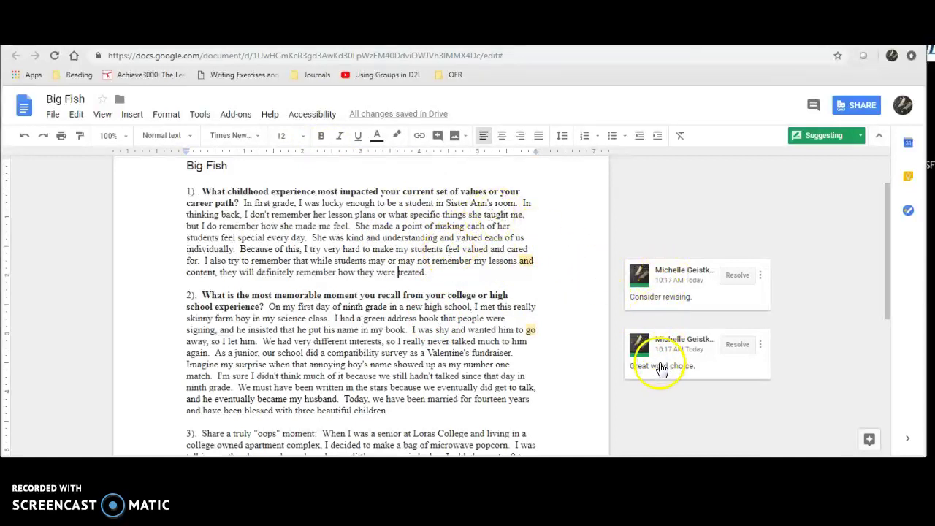
Open the "Consider revising." comment on the word "and" in answer 1.
click(707, 293)
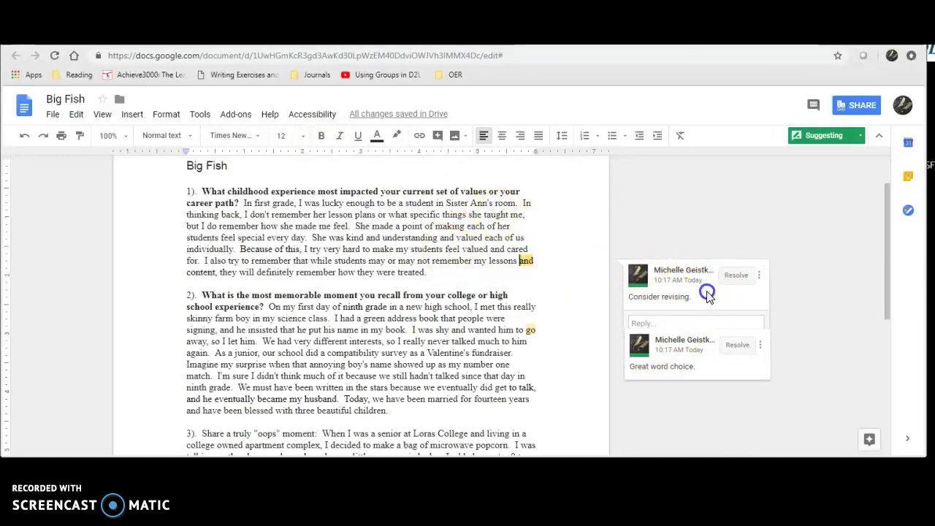